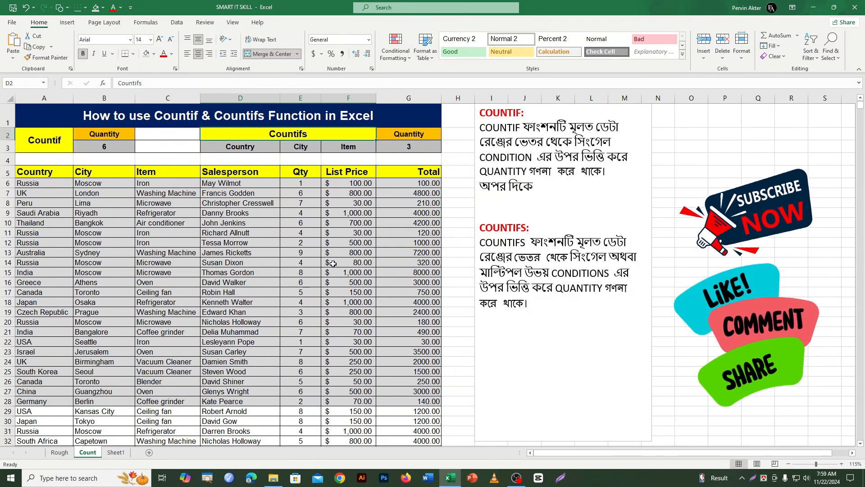
left_click(545, 234)
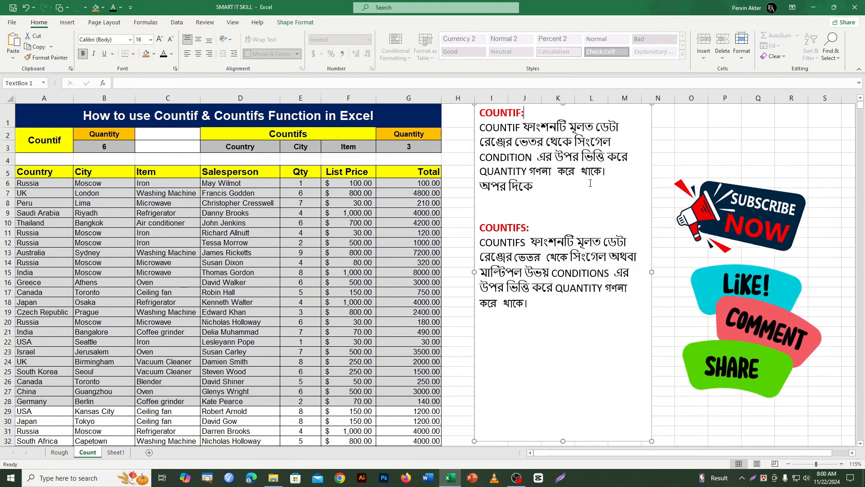
left_click(543, 185)
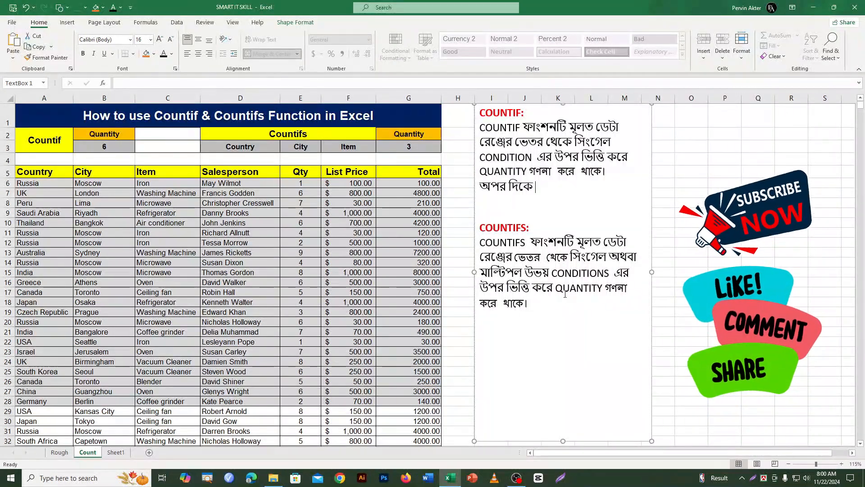
left_click(537, 306)
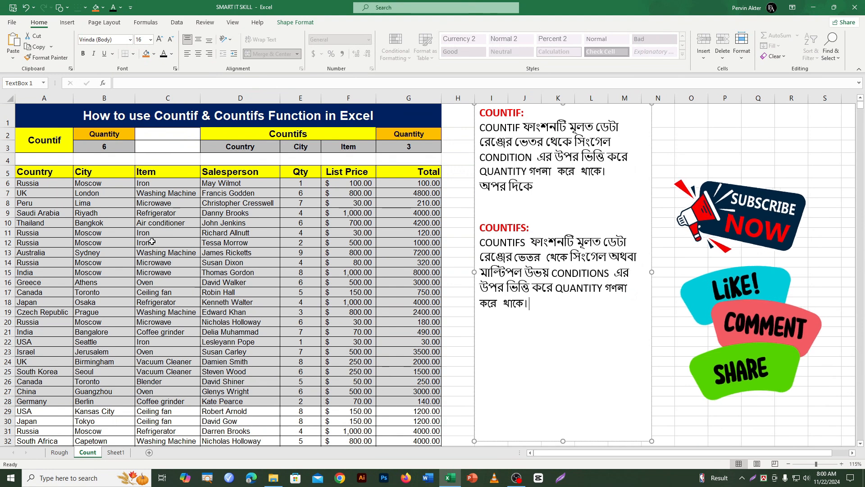
Clear the Countif quantity in B3 and start a COUNTIF formula there with the Country range A5:A28.
left_click(116, 147)
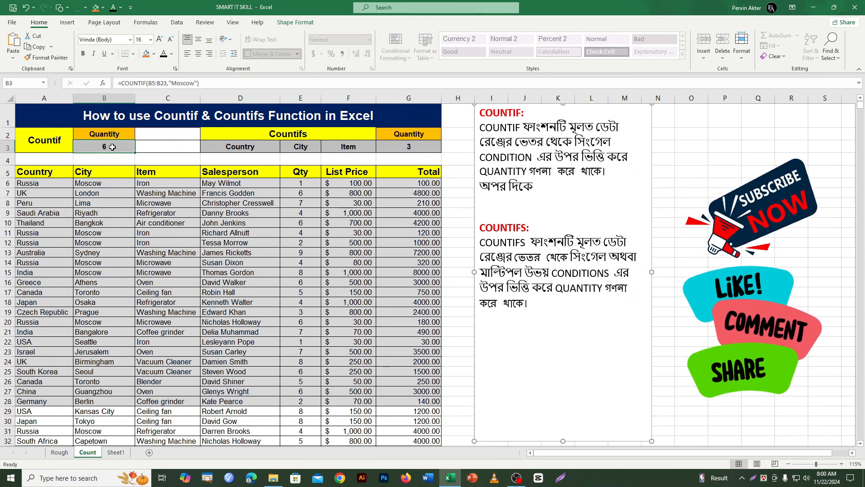
key("Delete")
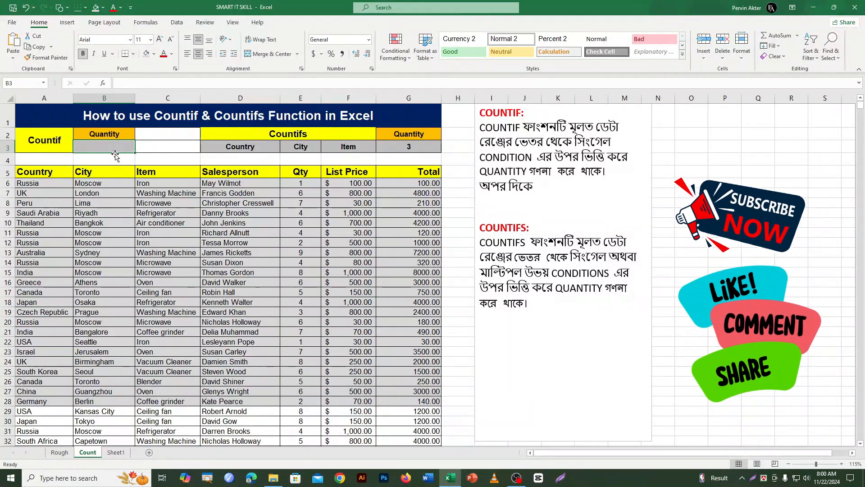
type("=")
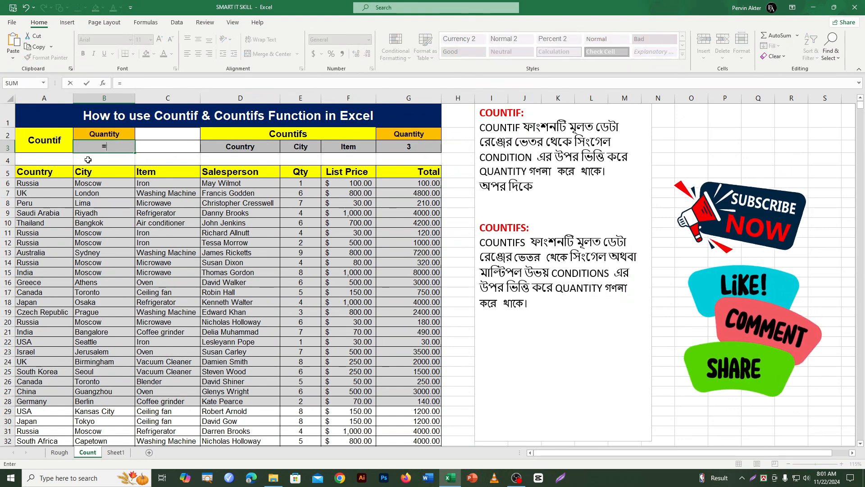
type("countif")
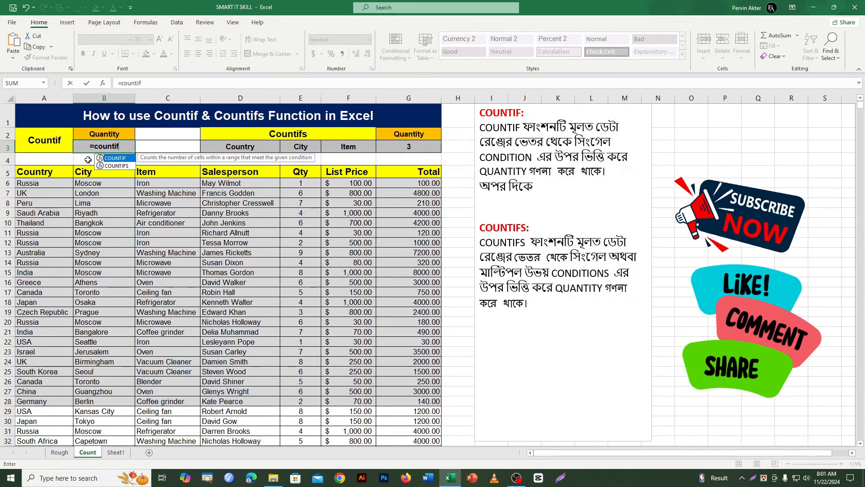
key("Tab")
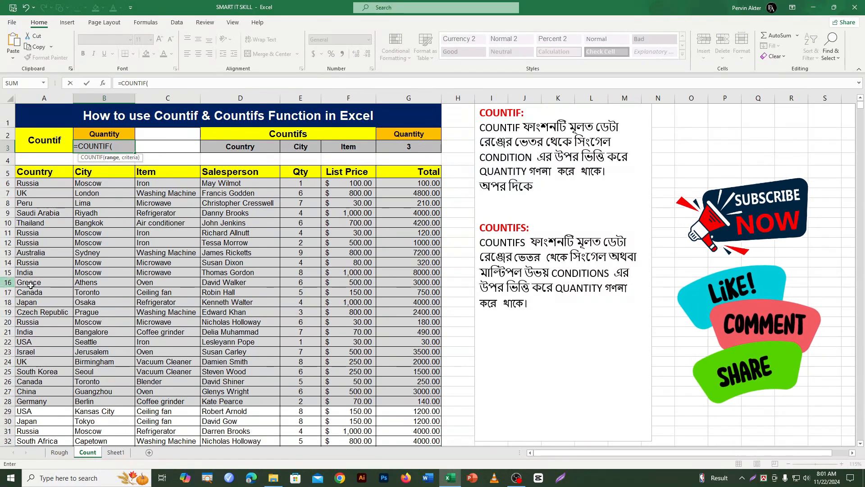
left_click_drag(38, 173, 38, 252)
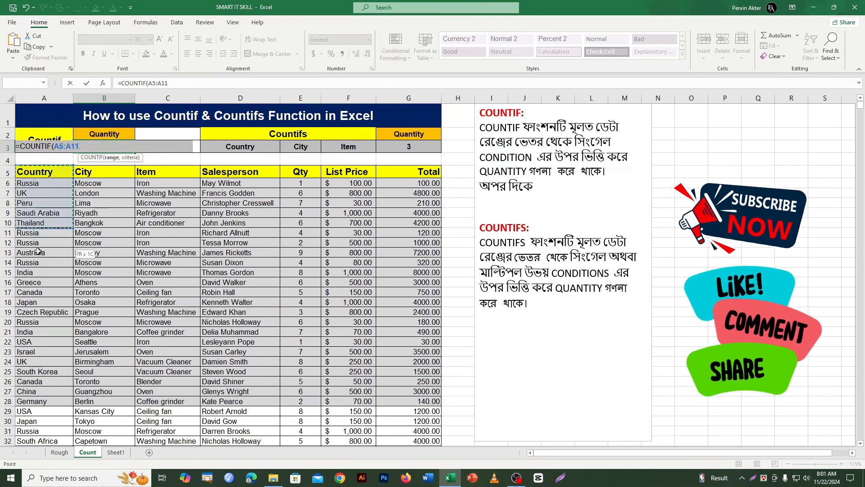
left_click_drag(38, 397, 38, 398)
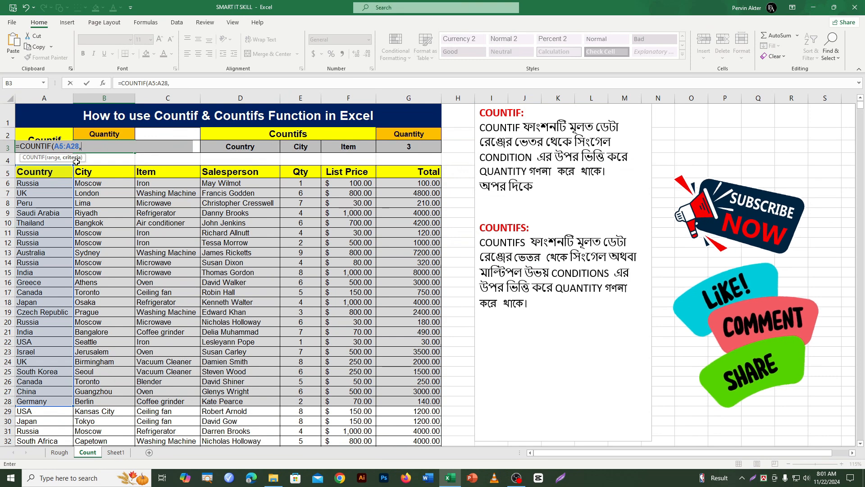
Set the COUNTIF criterion to the text "Russia" and enter the formula in B3.
left_click(28, 184)
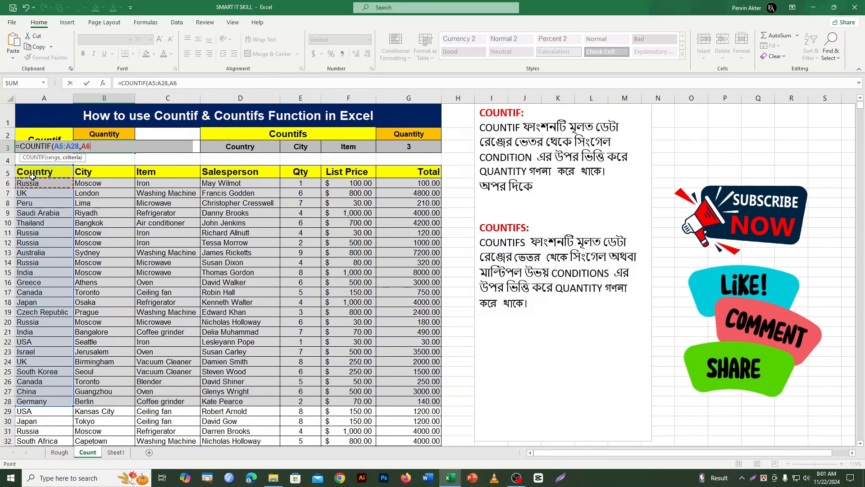
key("BackSpace")
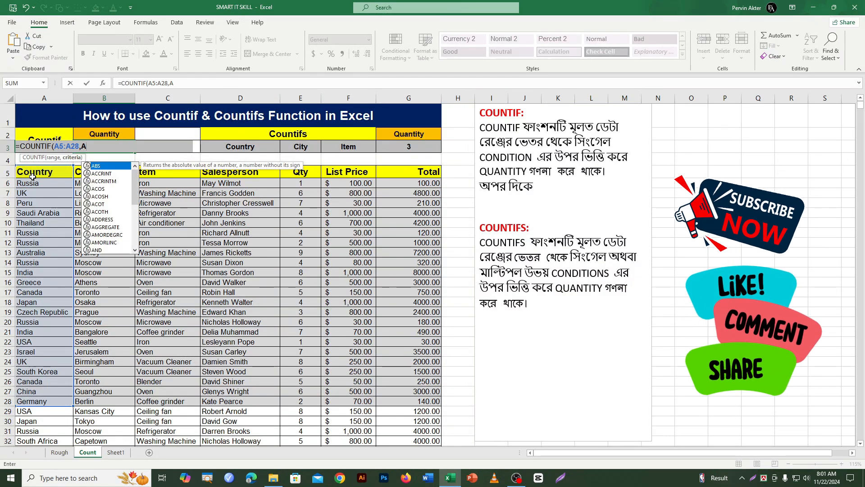
key("BackSpace")
type("\"")
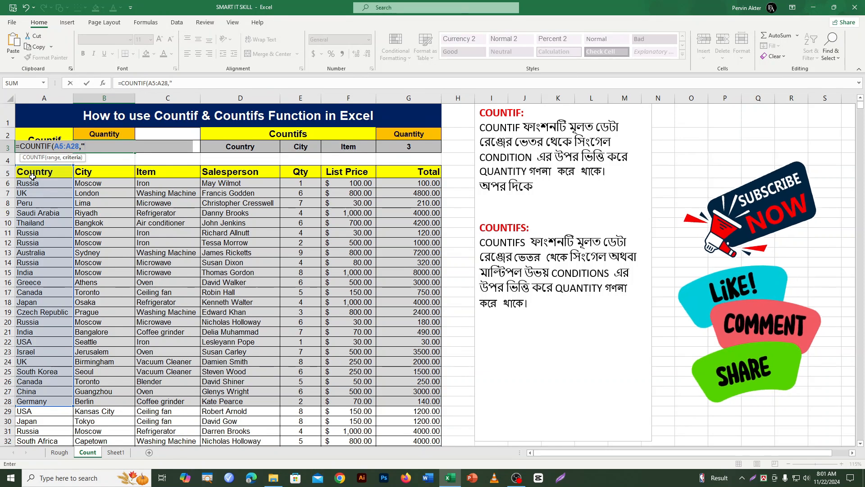
type("Russia")
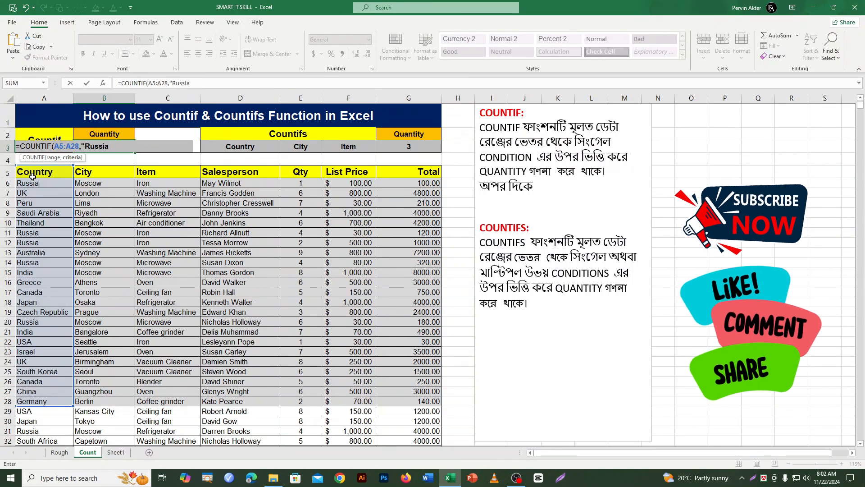
key("Return")
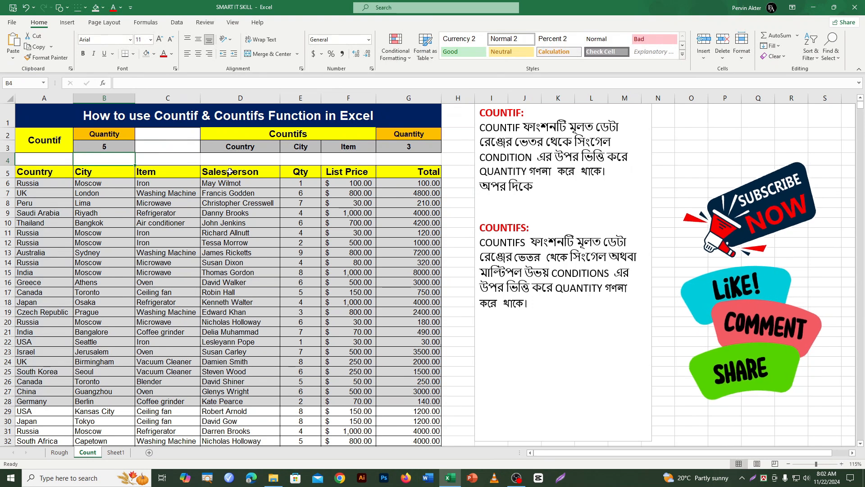
Replace the "Russia" text criterion in B3's COUNTIF formula with a reference to cell A6.
double_click(117, 146)
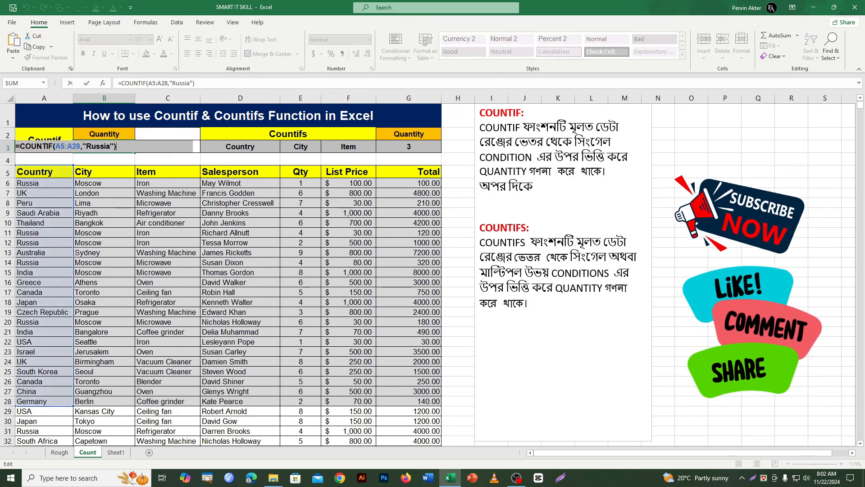
key("BackSpace")
key("BackSpace")
key("BackSpace")
key("BackSpace")
key("BackSpace")
key("BackSpace")
key("BackSpace")
key("BackSpace")
key("BackSpace")
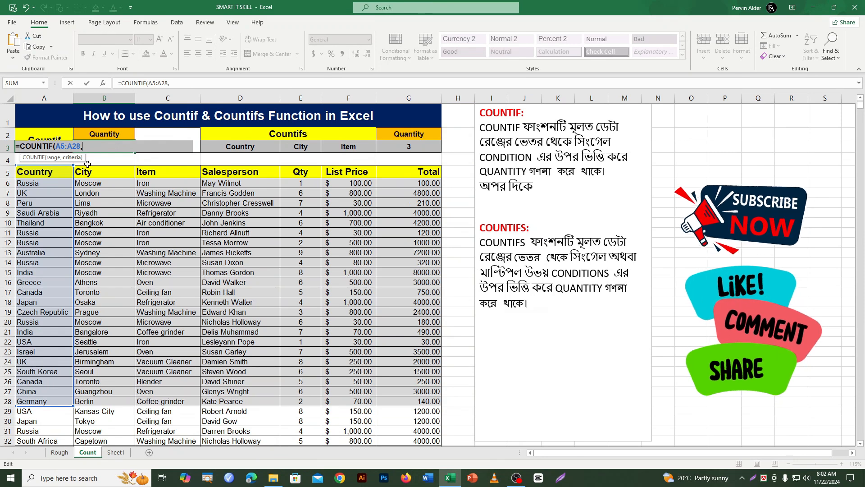
left_click(25, 185)
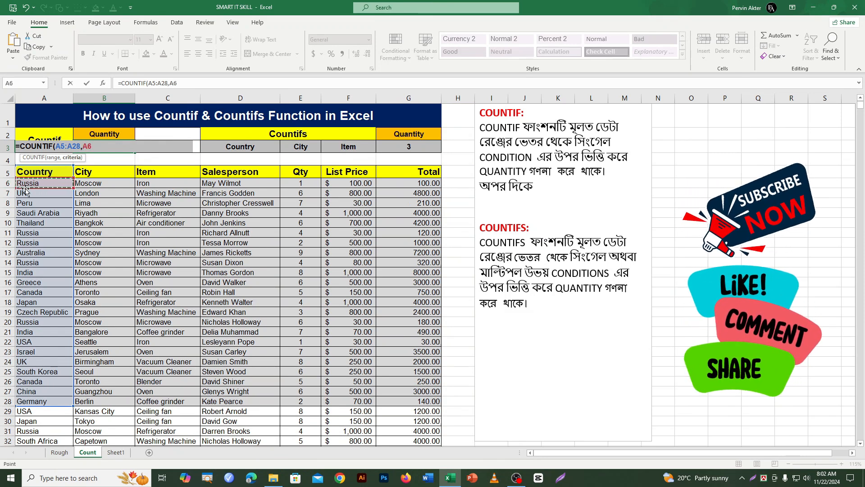
key("Return")
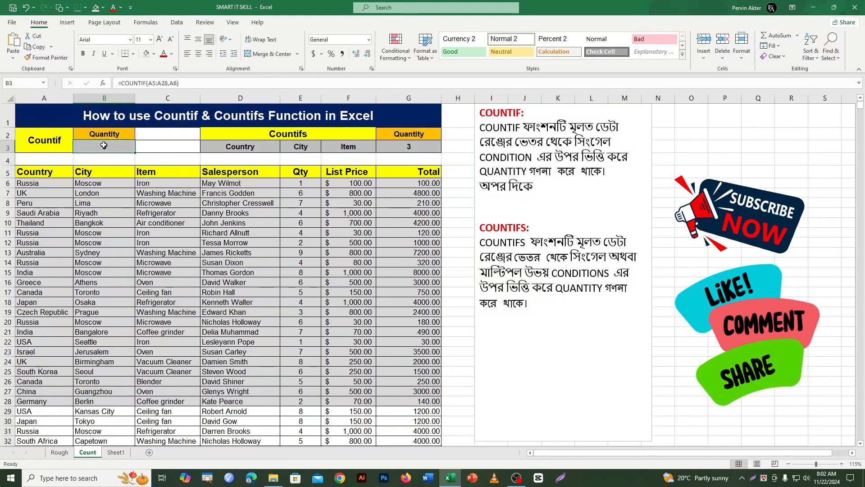
key("Up")
Copy the country Russia from A6 down into A7 and check the COUNTIF cell B3.
left_click_drag(42, 173, 45, 402)
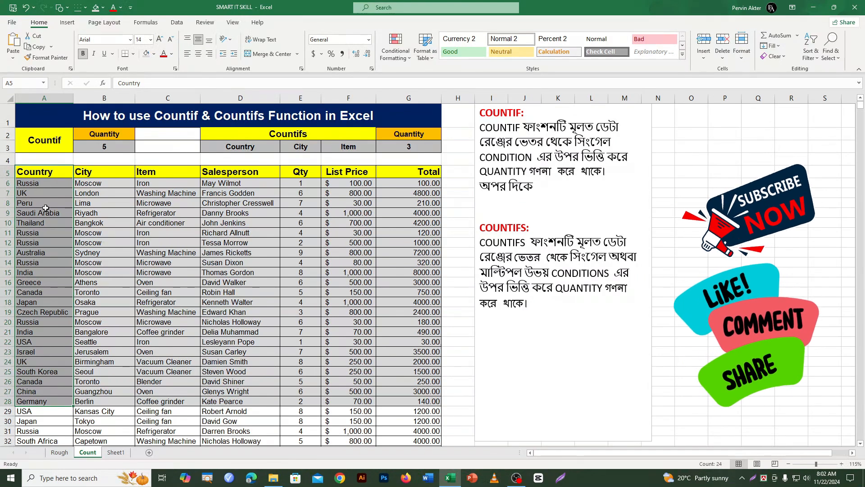
left_click(44, 211)
left_click(34, 185)
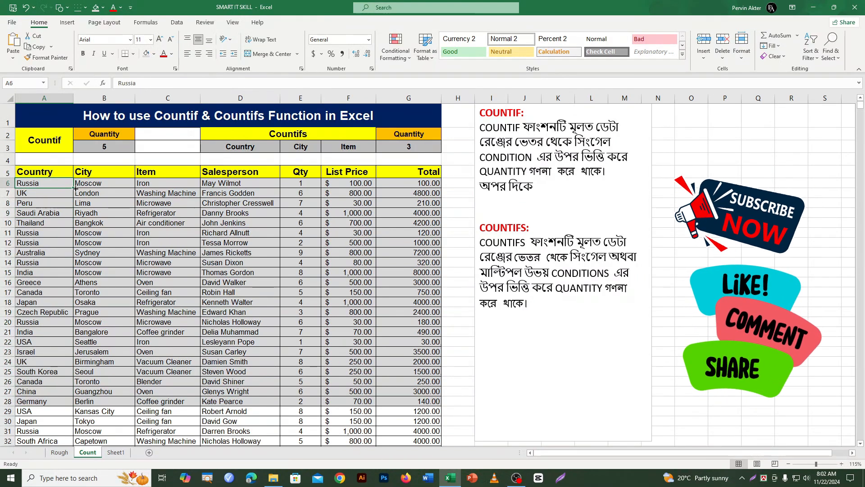
left_click_drag(74, 188, 74, 196)
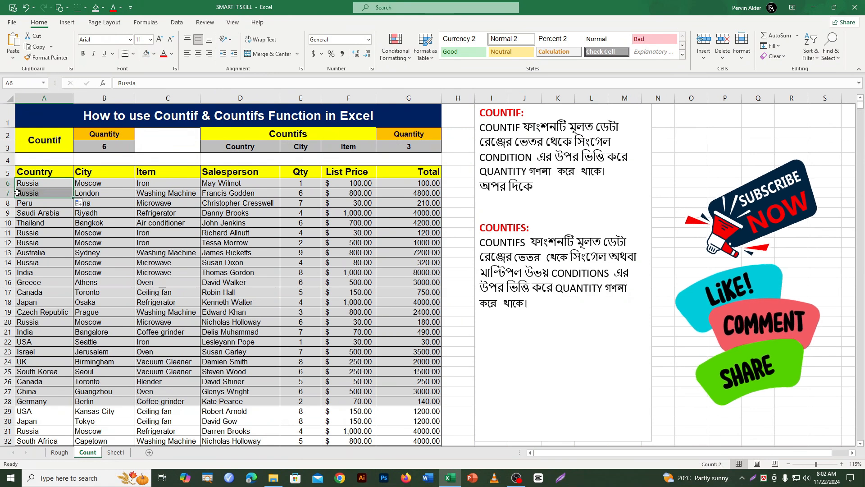
left_click(102, 147)
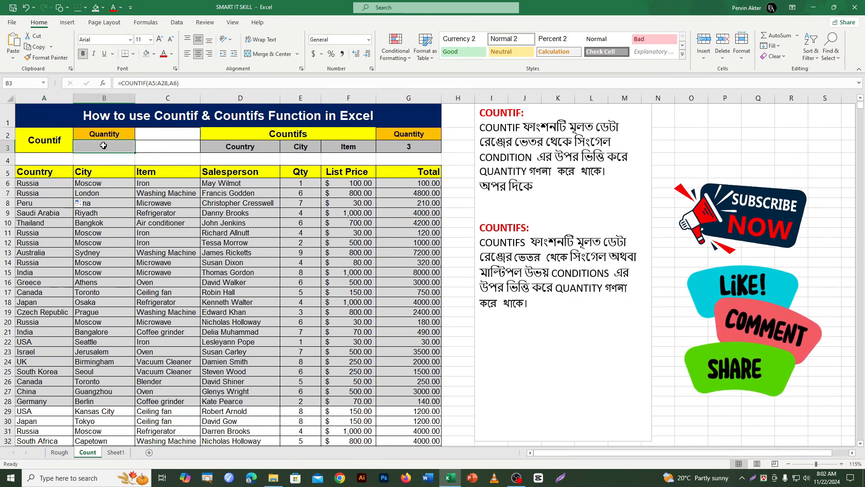
Pick out the Russia entries in the Country column and review the COUNTIF formula in B3.
left_click(30, 183)
left_click(35, 190)
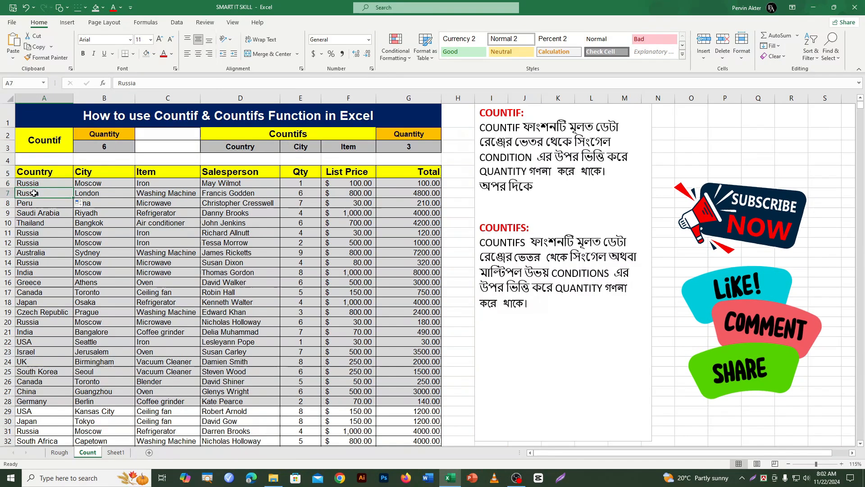
left_click(28, 232, "ctrl")
left_click(28, 242, "ctrl")
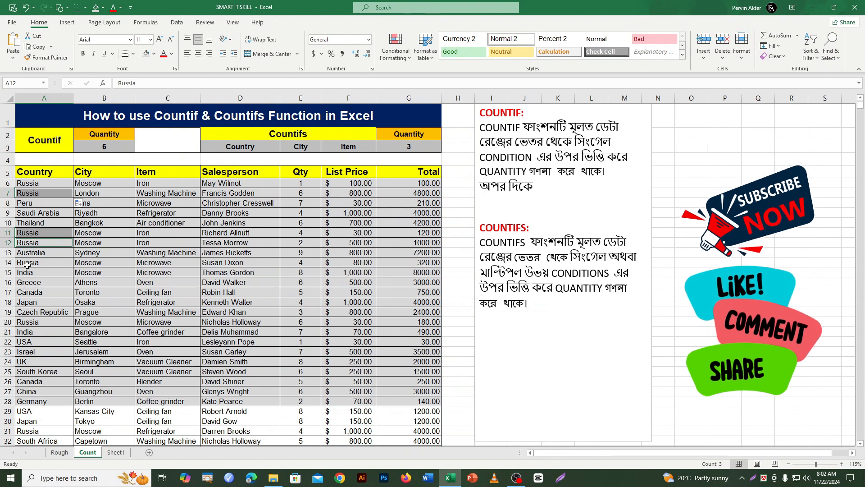
left_click(27, 265, "ctrl")
left_click(32, 322, "ctrl")
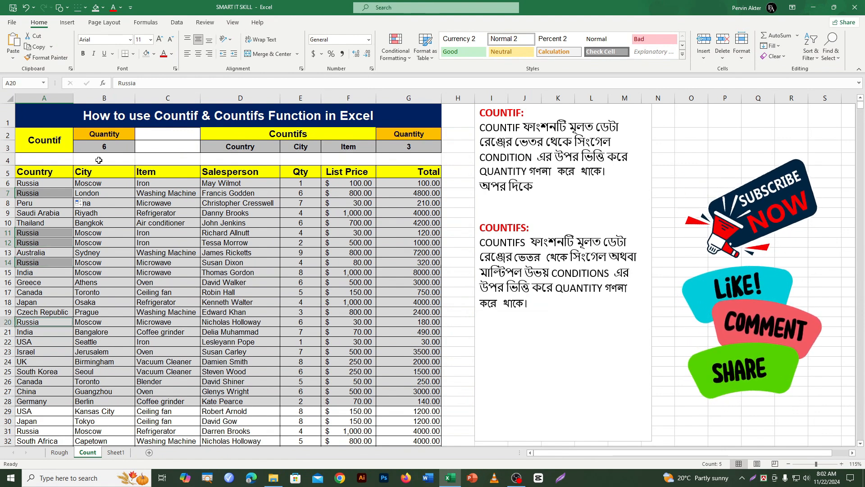
double_click(117, 144)
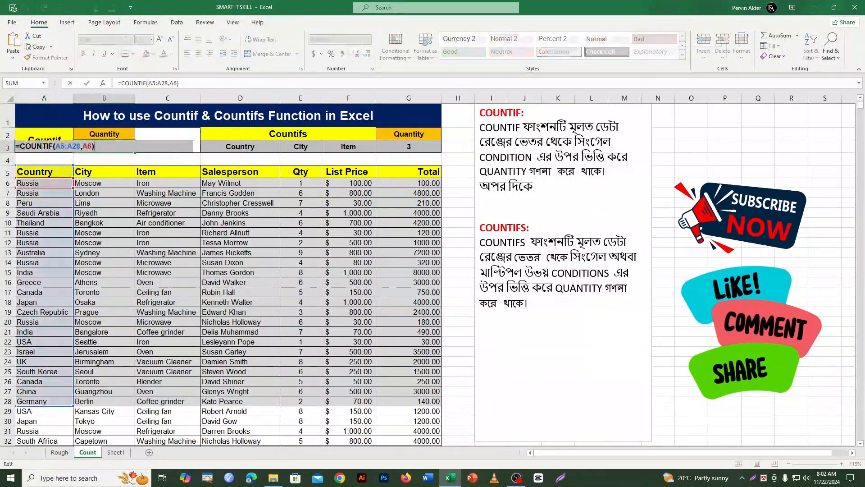
key("Return")
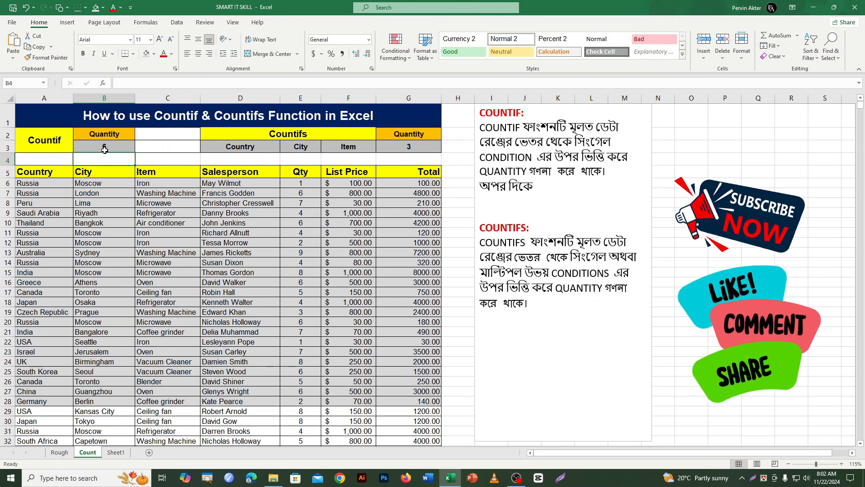
Clear the old formula from B3 and begin a new COUNTIF function in that cell.
left_click(104, 150)
key("Delete")
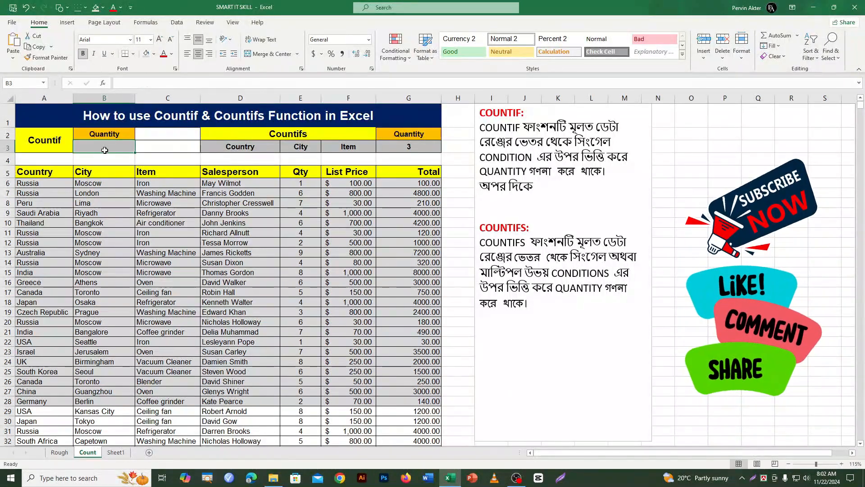
left_click(95, 230)
left_click(96, 146)
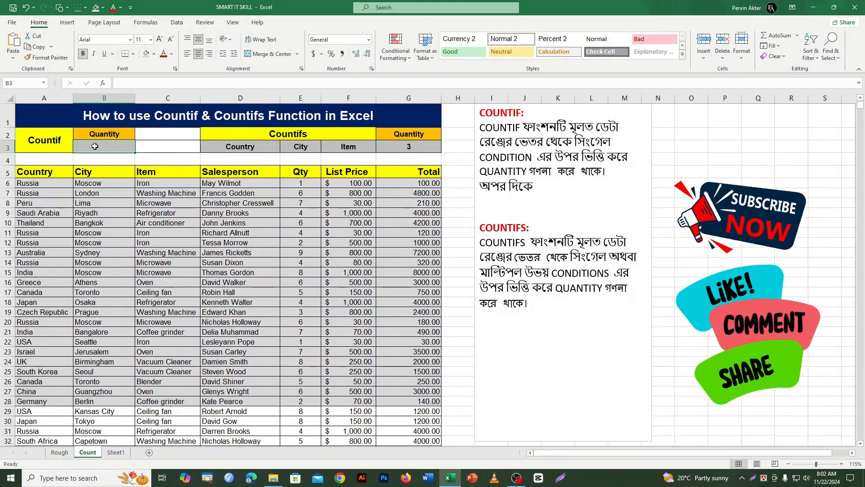
type("=count")
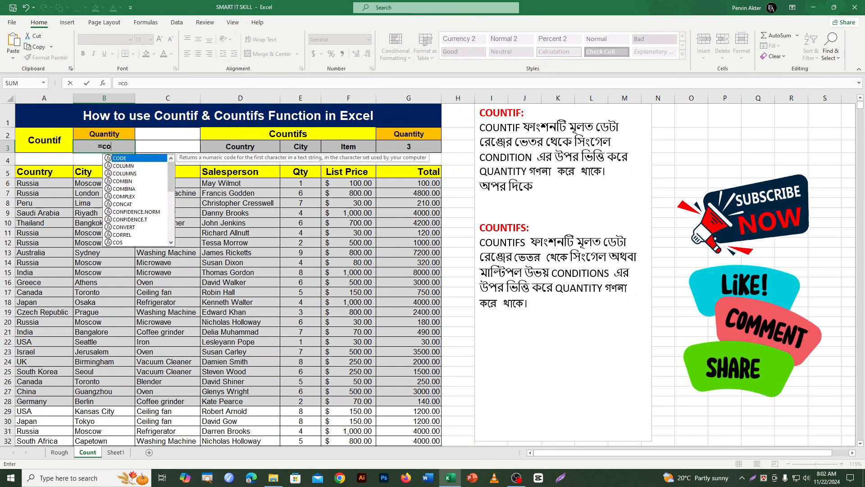
key("Down")
key("Down")
key("Down")
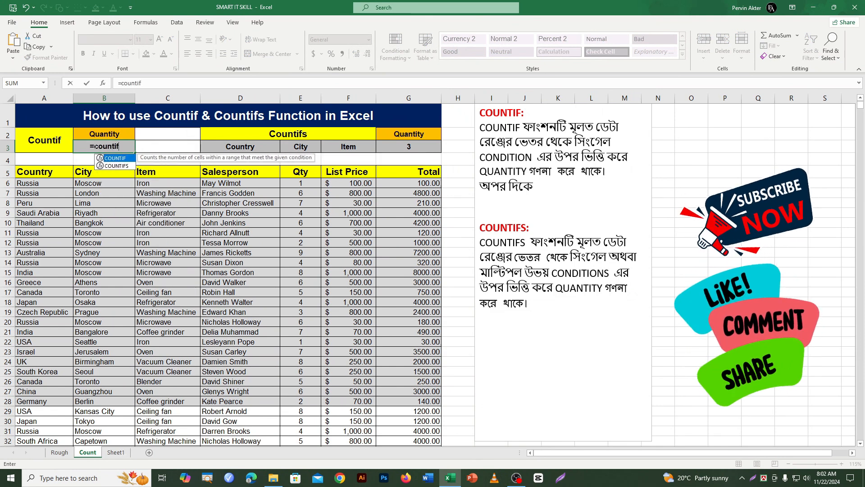
key("Tab")
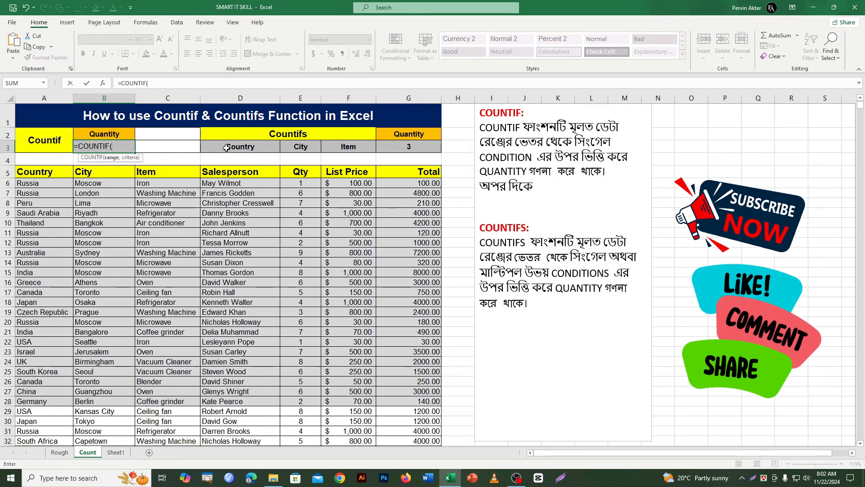
Set the COUNTIF range to the whole Item column, C5:C2337.
left_click(151, 175)
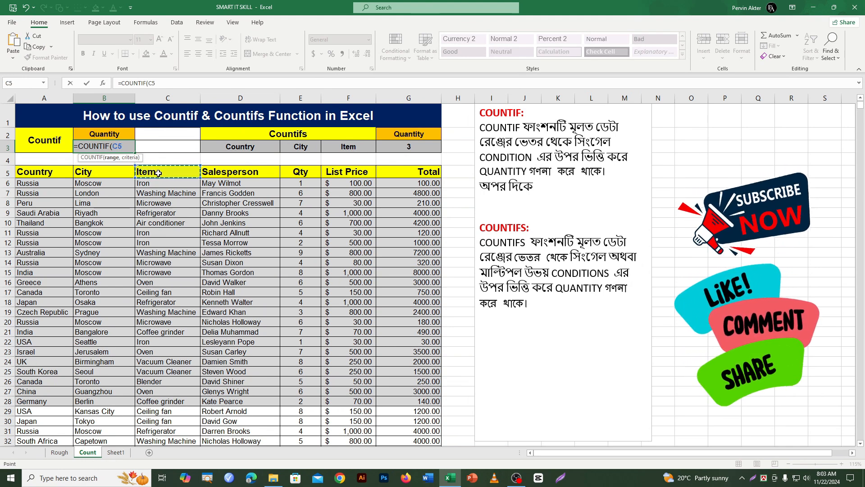
key("ctrl+shift+Down")
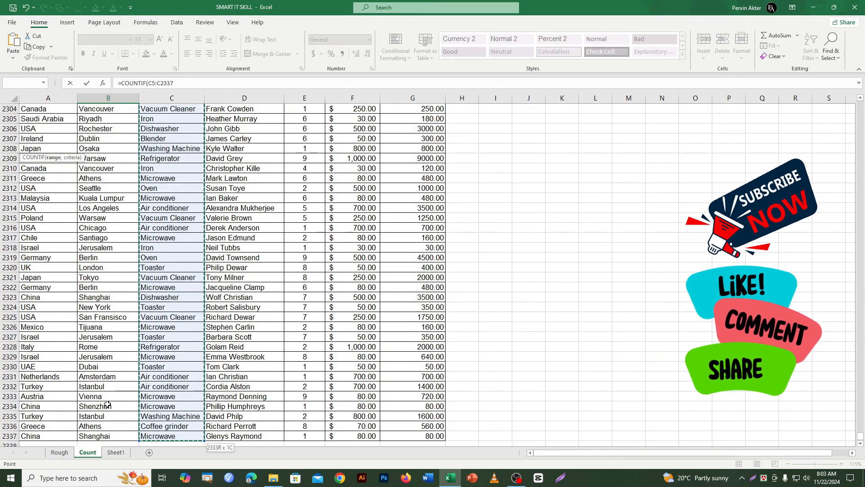
key("ctrl+BackSpace")
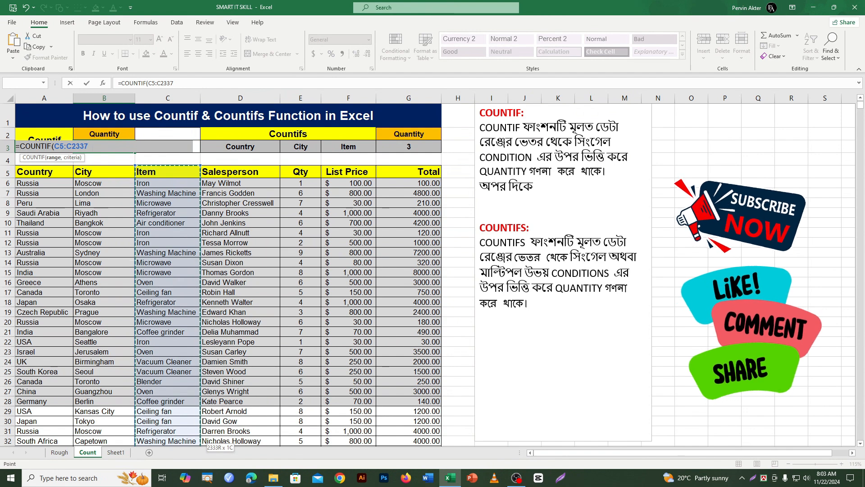
type(",")
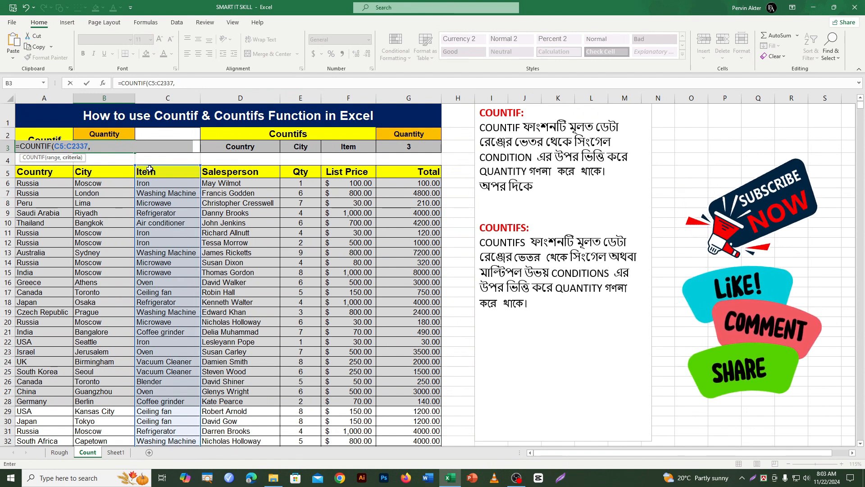
Use the Iron item in C6 as the criterion and enter the COUNTIF formula in B3.
scroll(171, 296, "down", 3)
scroll(171, 298, "up", 3)
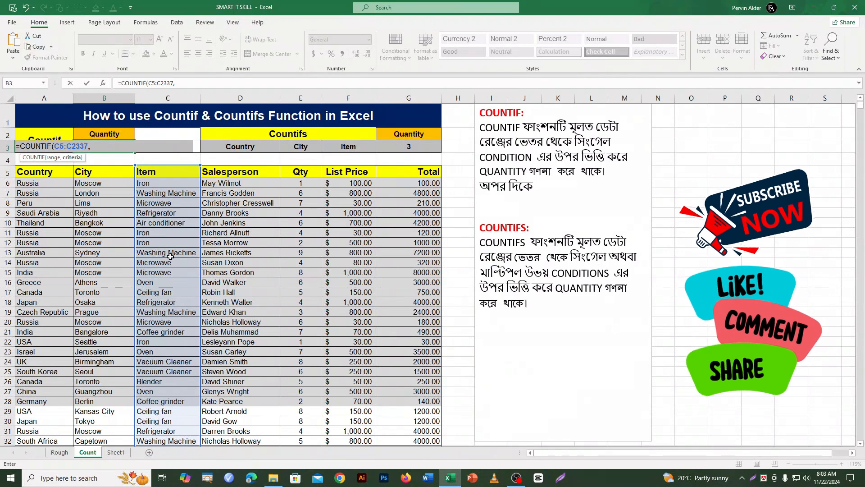
left_click(148, 184)
key("Return")
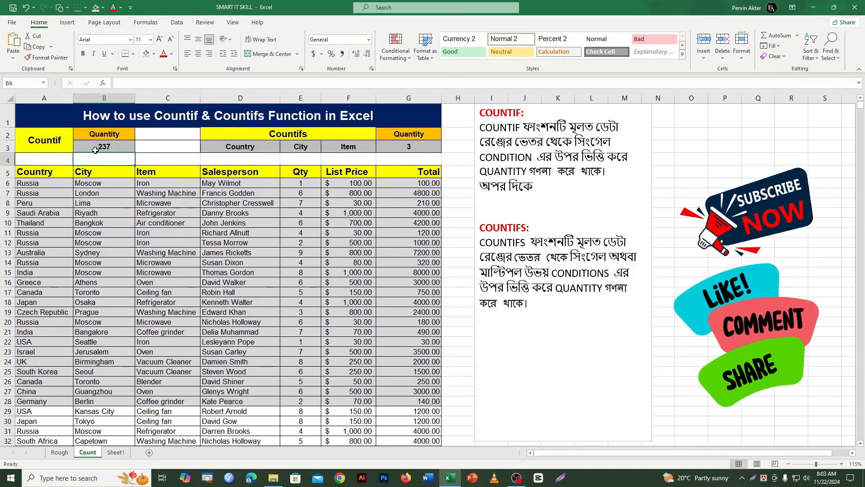
Change the item in C12 to Microwave and check the COUNTIF cell B3.
left_click(151, 243)
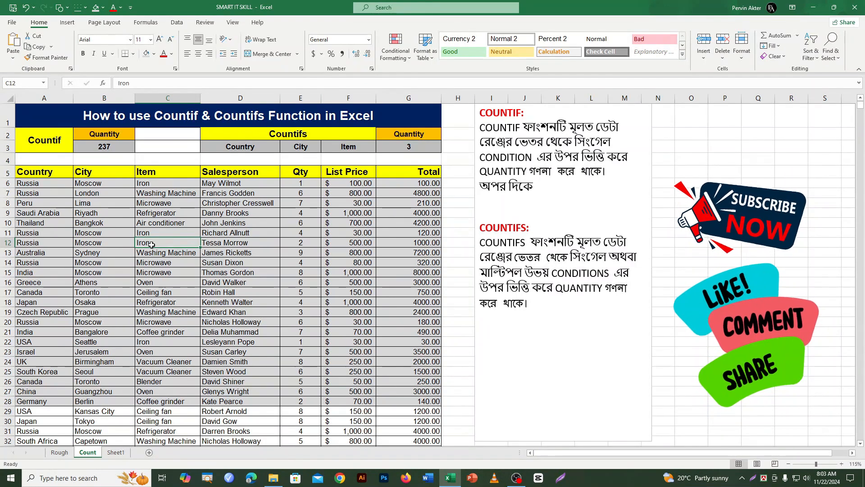
type("Microwave")
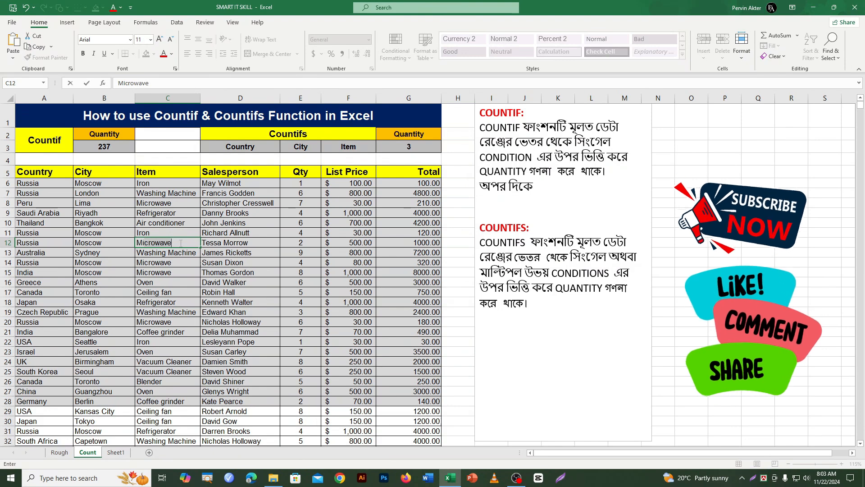
key("Return")
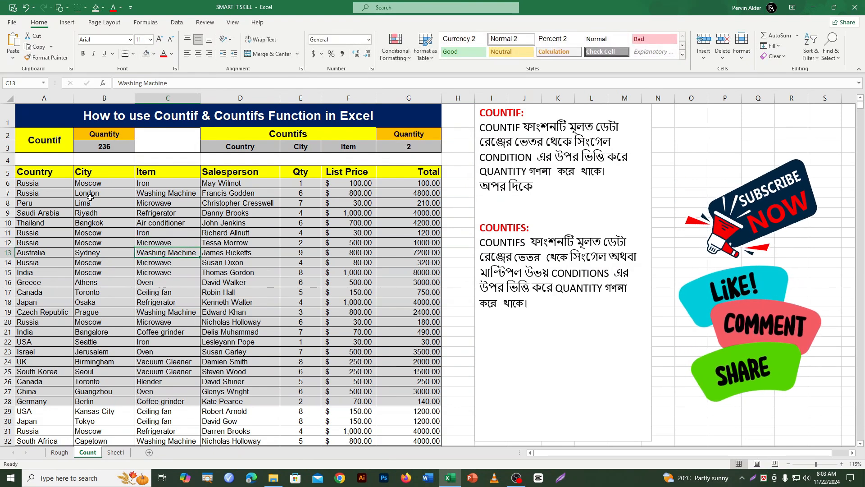
left_click(108, 147)
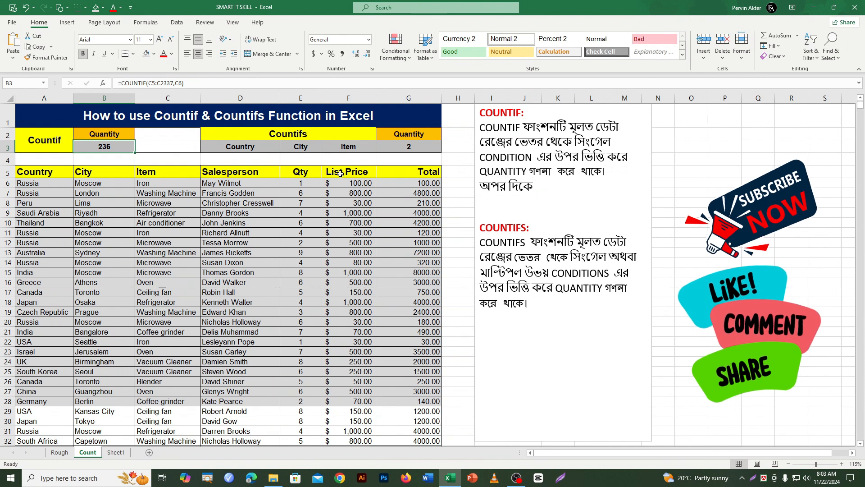
Clear the old formula from the Countifs Quantity cell G3 and begin a new COUNTIFS function there.
left_click(300, 136)
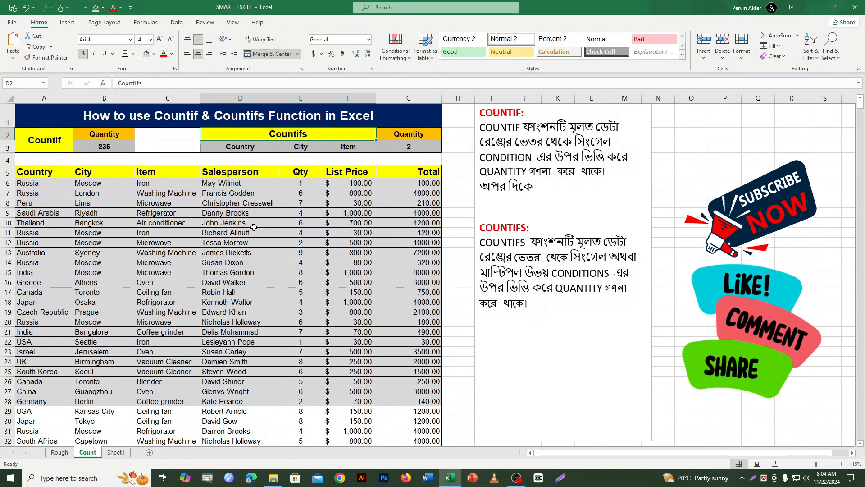
left_click(417, 144)
key("Delete")
left_click(382, 275)
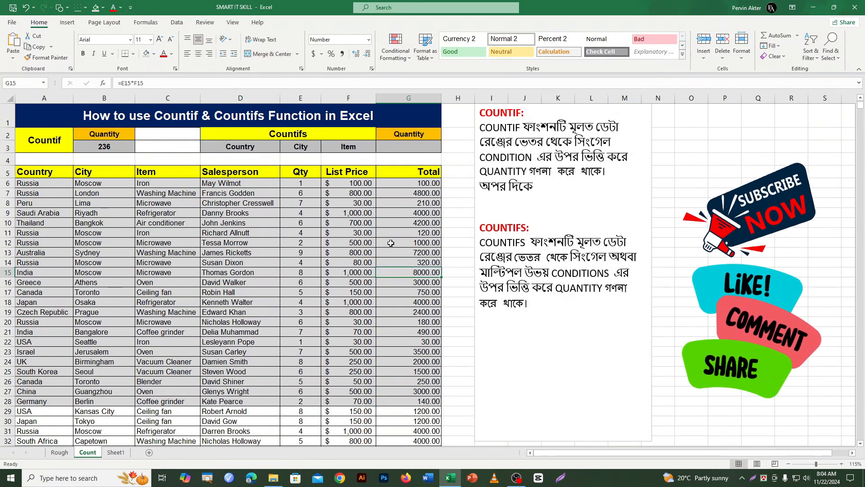
left_click(396, 146)
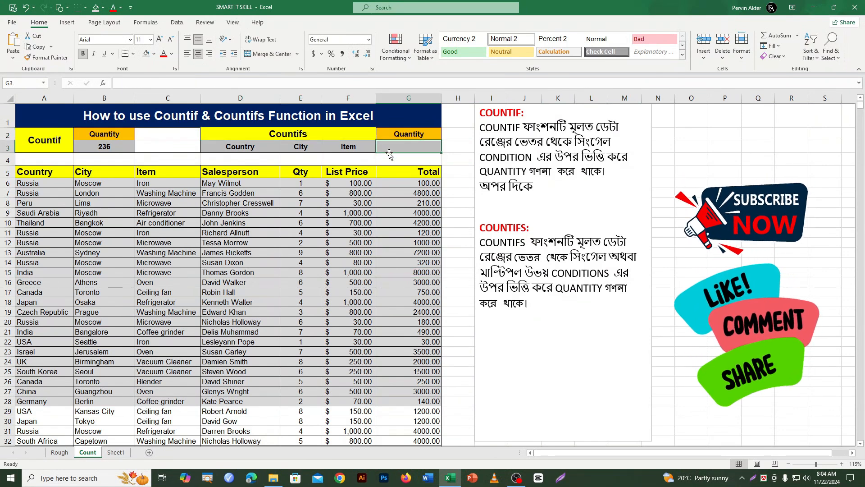
type("=co")
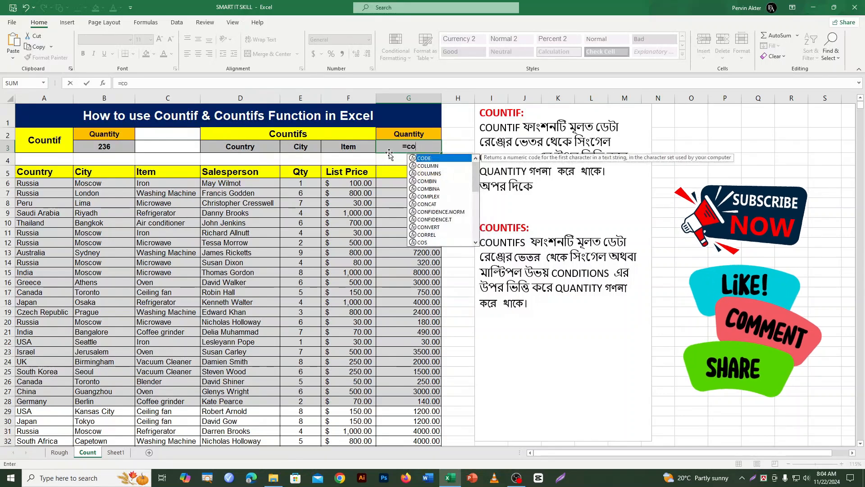
type("untifs")
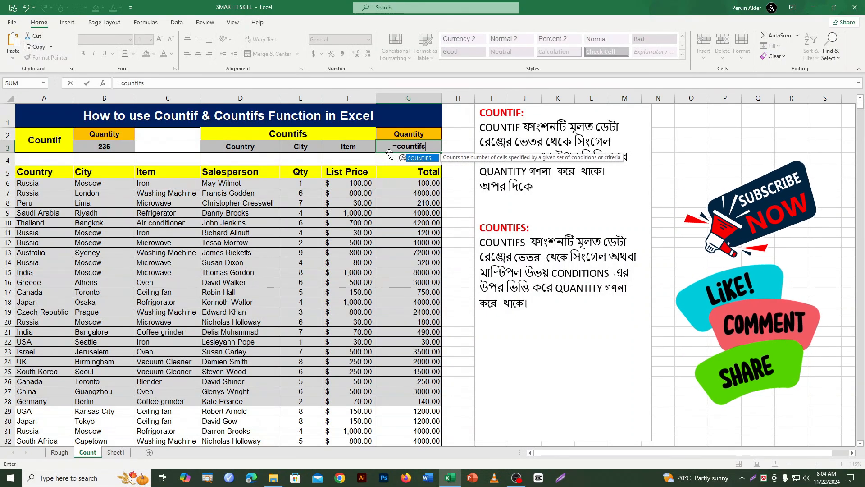
double_click(426, 161)
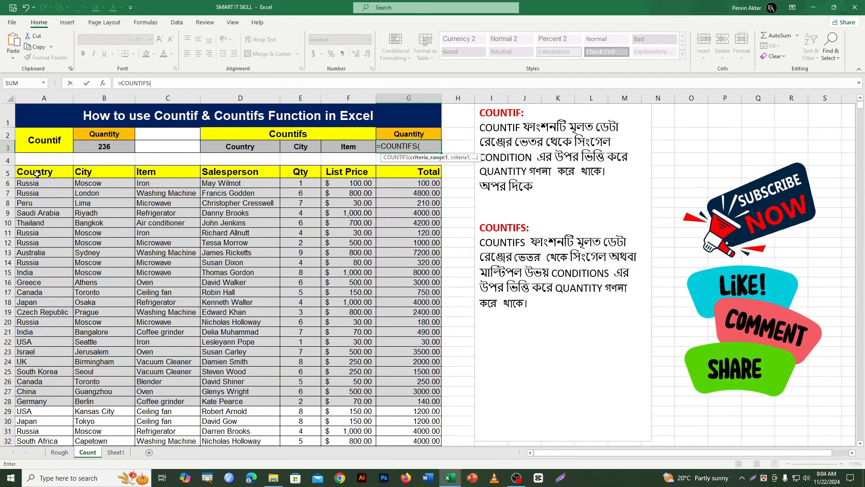
Set the first COUNTIFS condition to country range A5:A28 with criterion A6 and enter the formula in G3.
left_click_drag(36, 173, 43, 399)
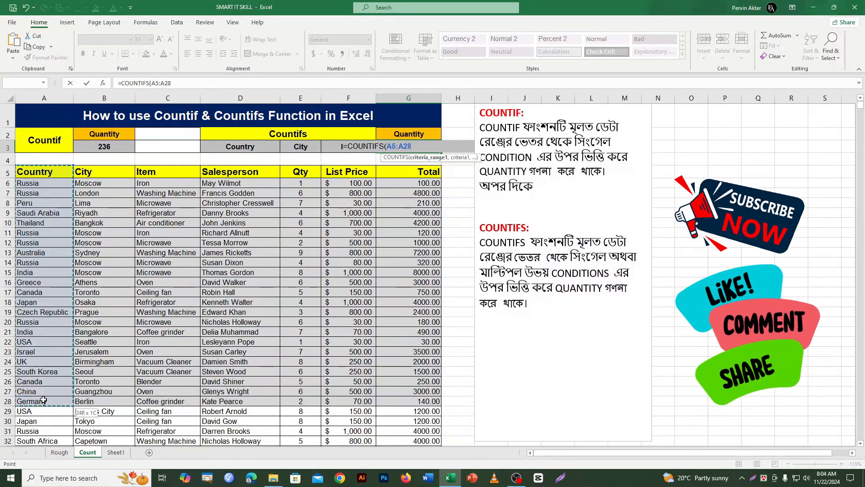
type(",")
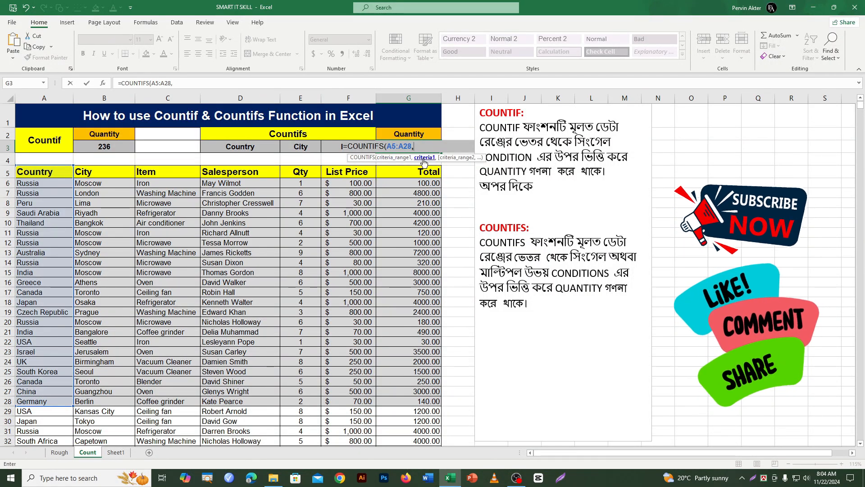
left_click(38, 183)
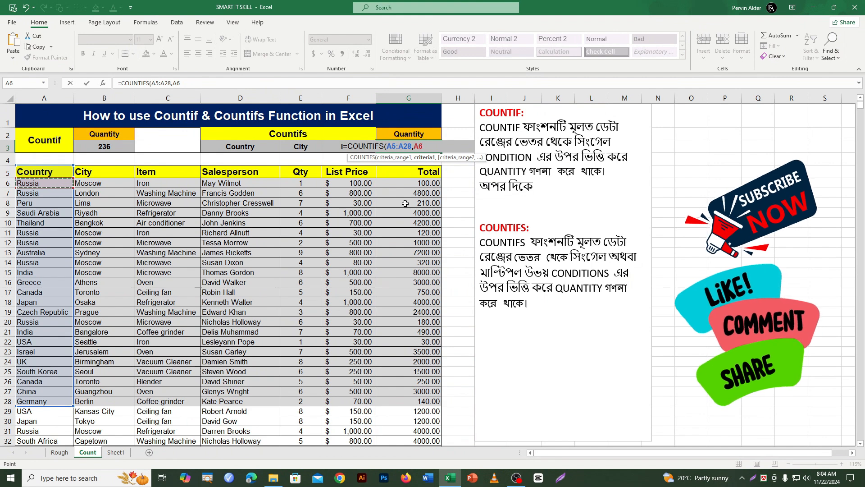
key("Return")
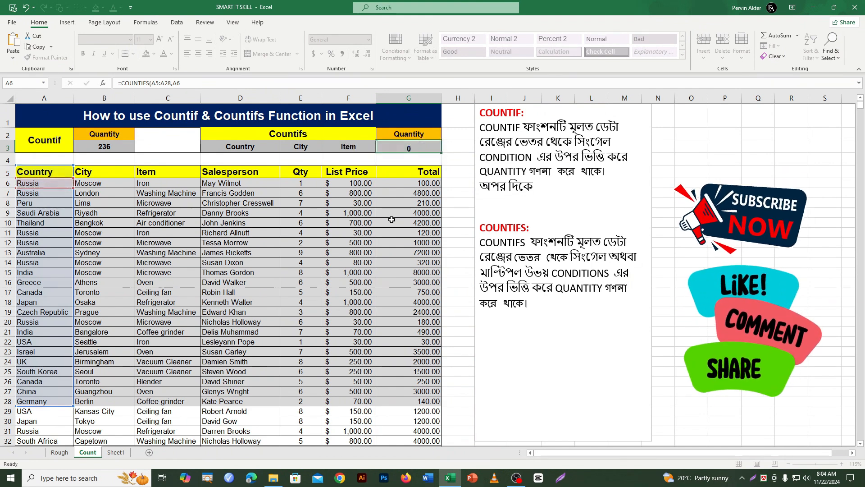
Review the COUNTIFS formula in G3 and the country range A5:A28 it counts.
left_click(407, 147)
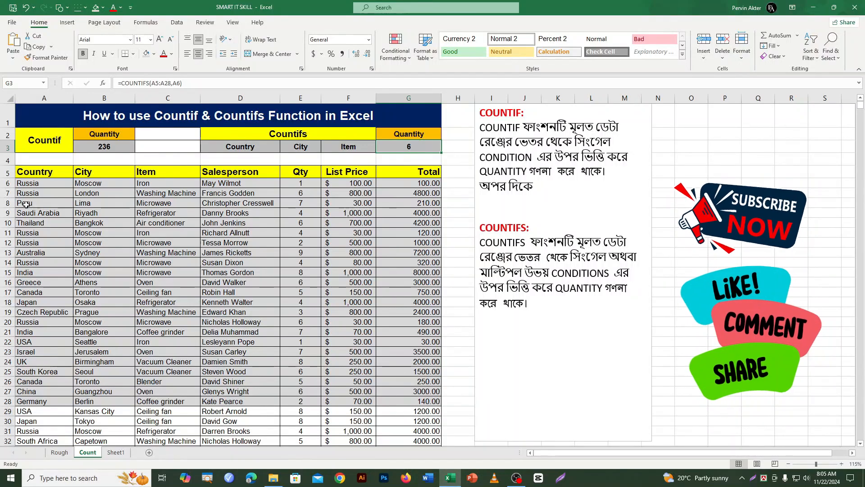
left_click(40, 173)
left_click_drag(39, 173, 36, 401)
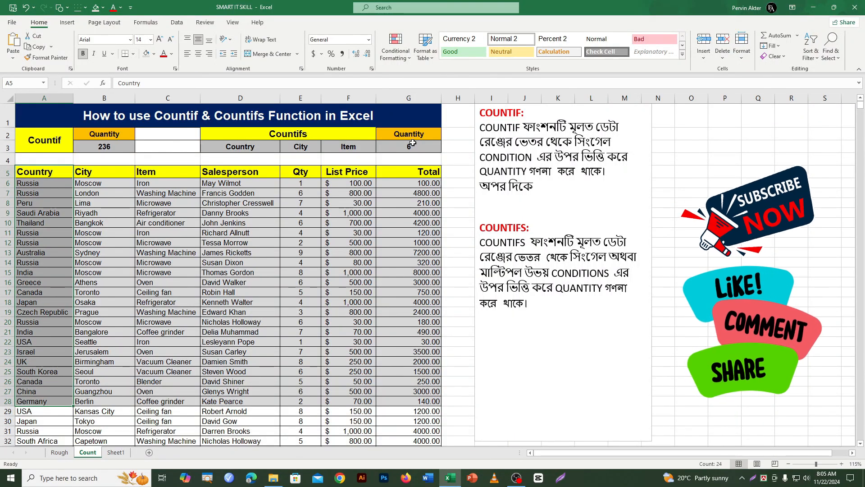
Reopen the COUNTIFS formula in G3 and add a second condition with city range B5:B28 and criterion B6.
double_click(412, 148)
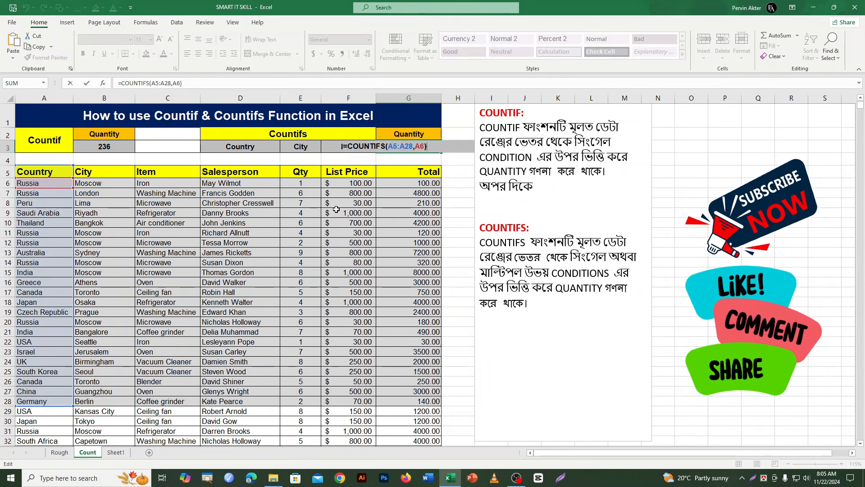
key("BackSpace")
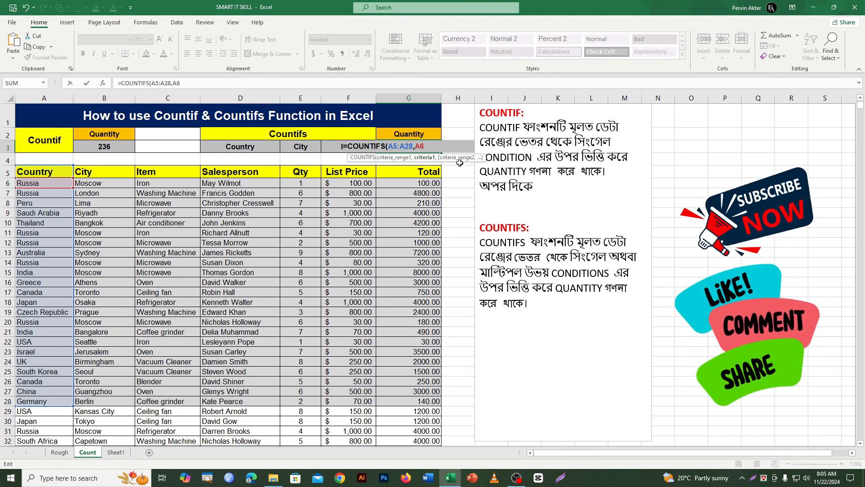
type(",")
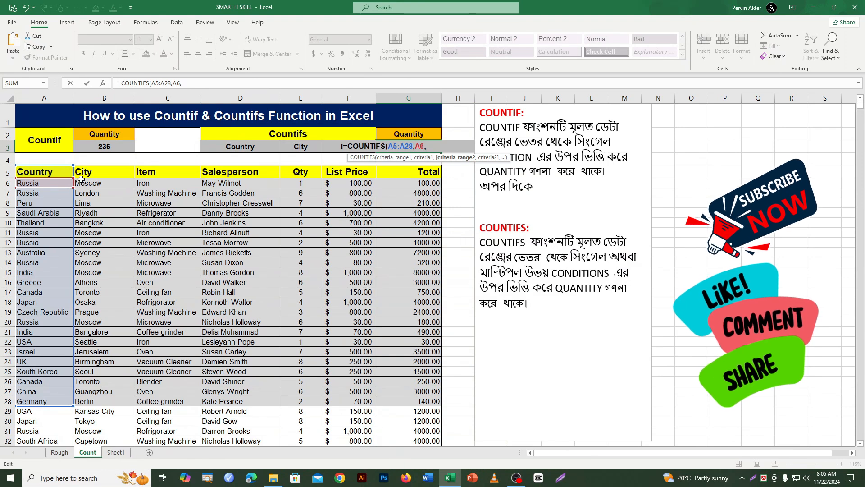
left_click_drag(98, 173, 98, 401)
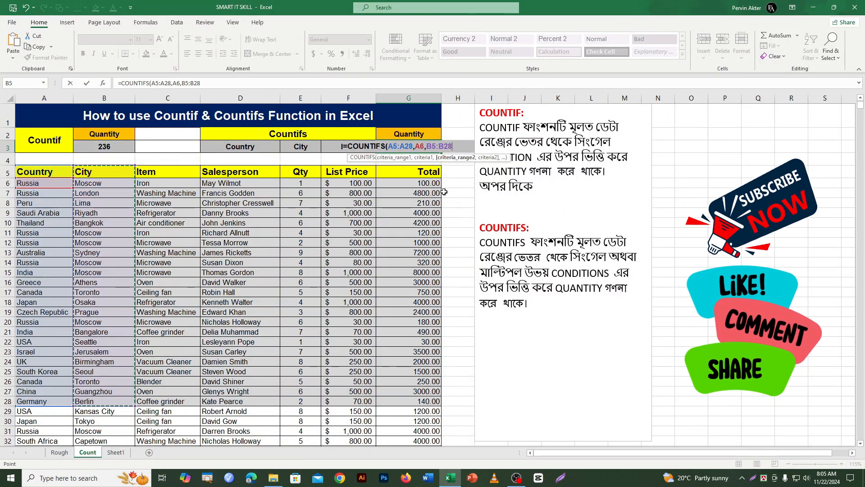
type(",")
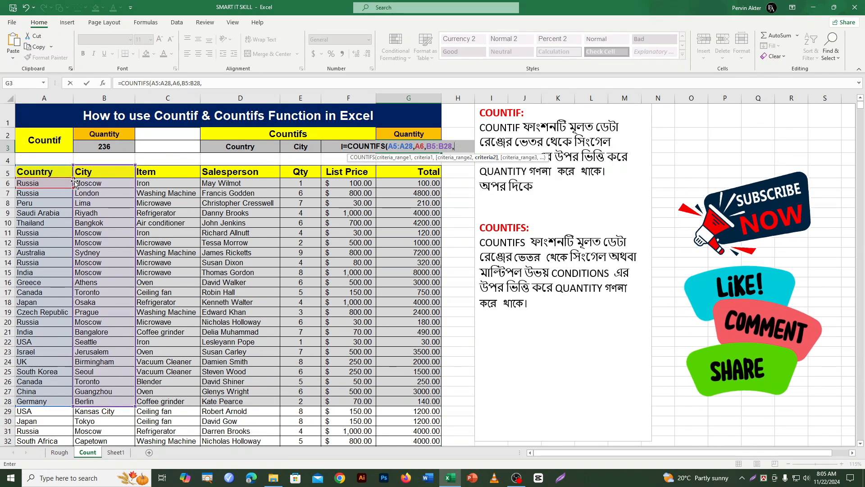
left_click(89, 185)
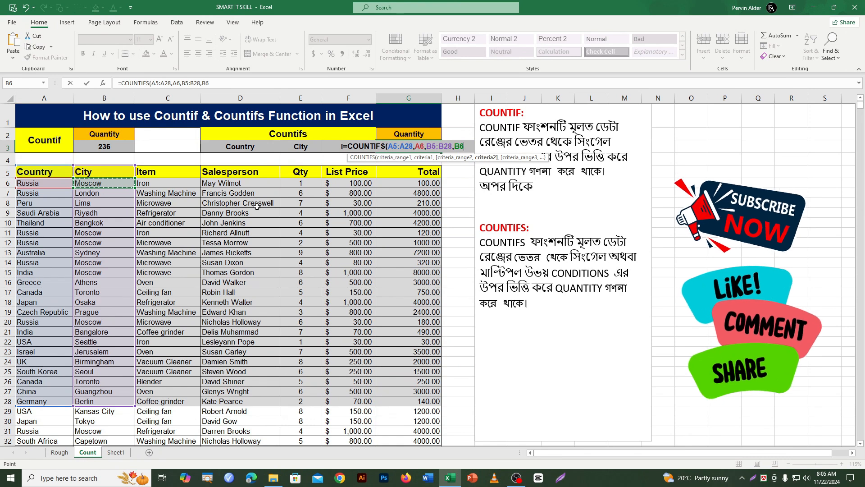
Add a third COUNTIFS condition with item range C5:C28 and criterion C6, and enter the formula in G3.
type(",")
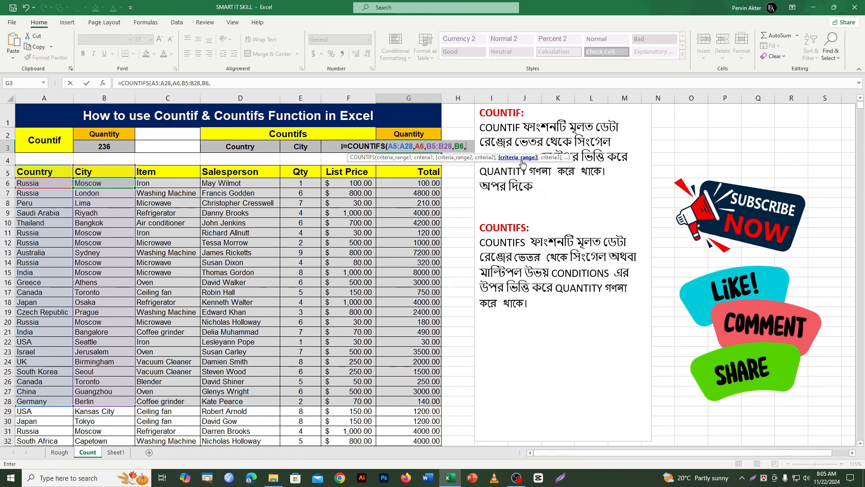
left_click_drag(160, 171, 163, 397)
type(",")
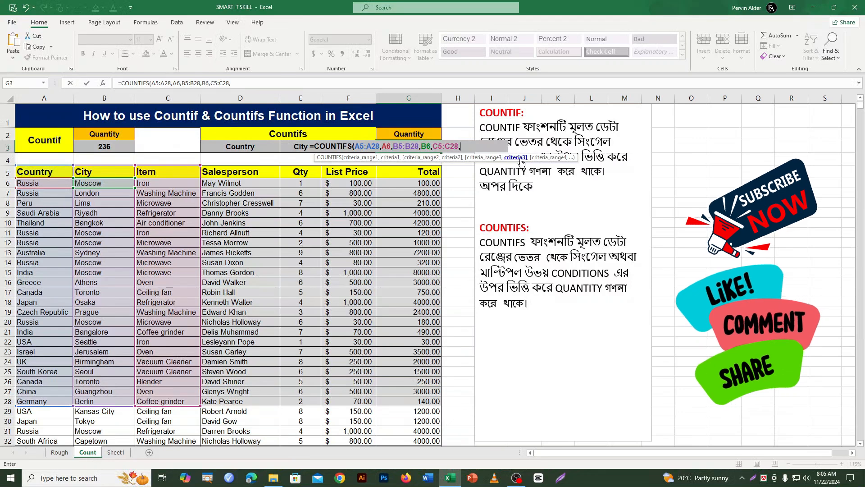
left_click(154, 185)
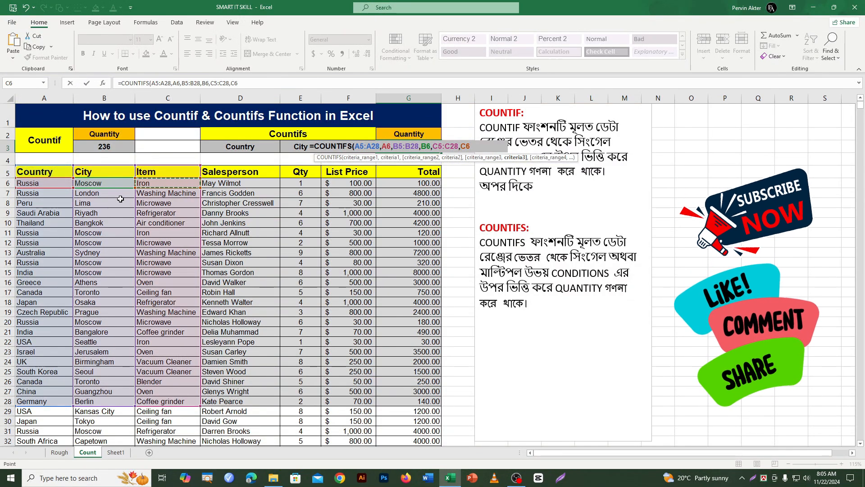
key("Return")
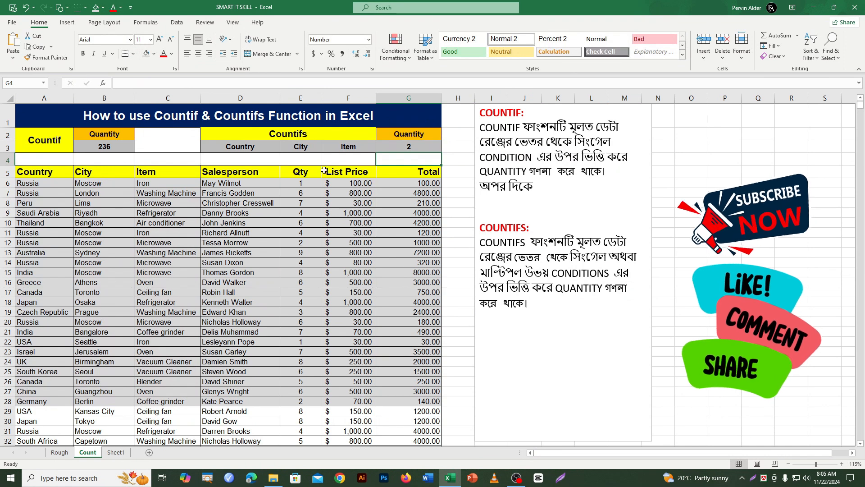
Compare the COUNTIFS result in G3 with the Russia, Moscow, Iron rows 6 and 11, and examine the values in row 12.
left_click(409, 150)
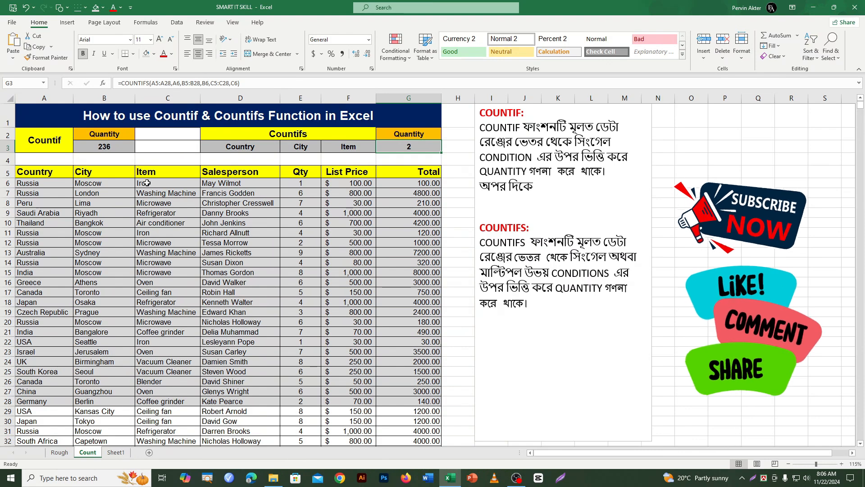
left_click_drag(26, 184, 190, 184)
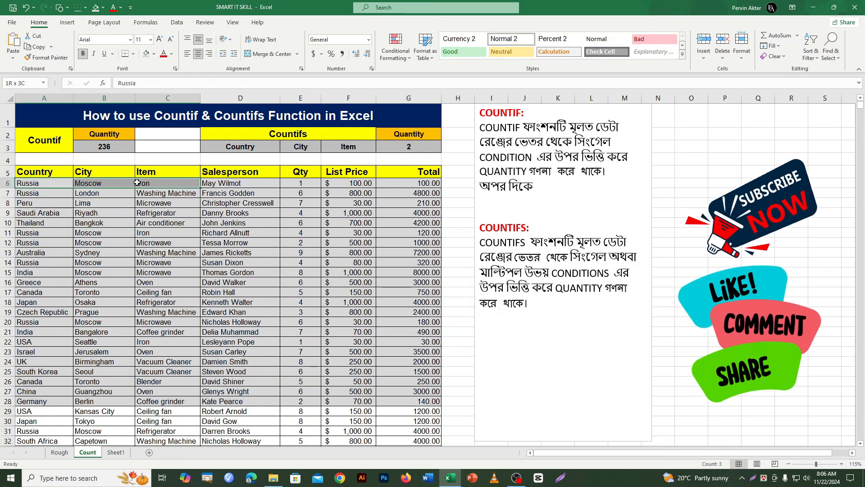
left_click(416, 149)
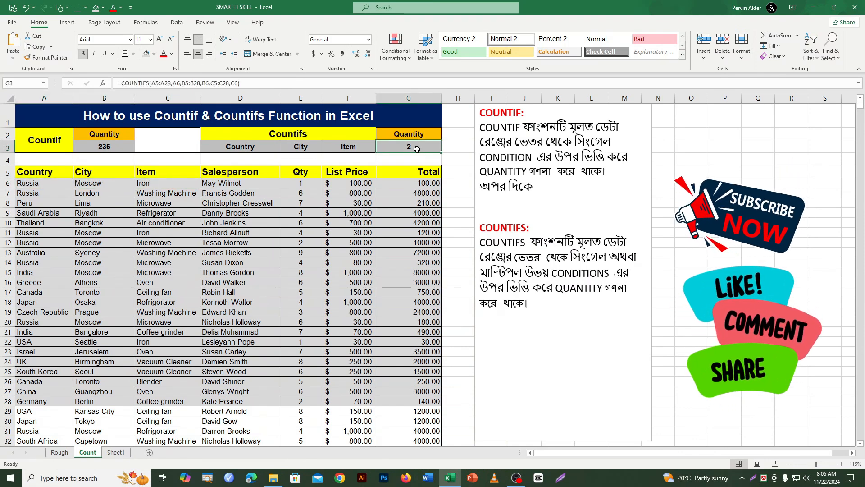
left_click_drag(27, 183, 145, 185)
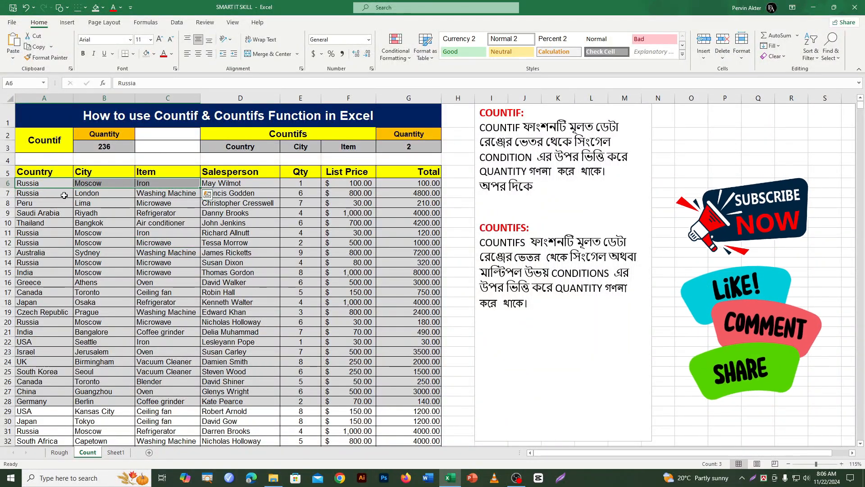
left_click_drag(46, 232, 139, 232, "ctrl")
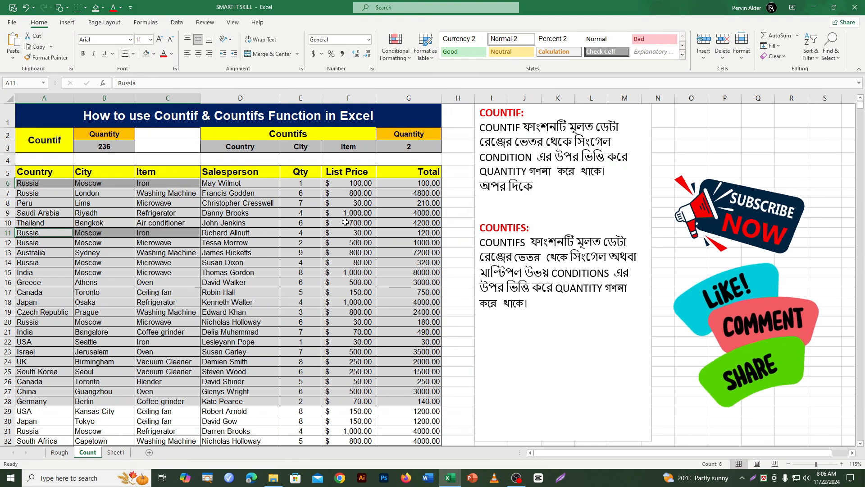
left_click(139, 272)
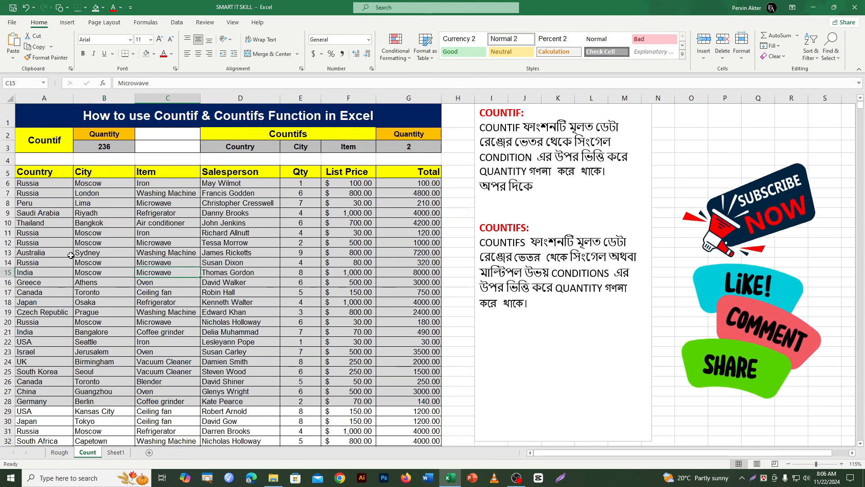
left_click(31, 244)
left_click(95, 243)
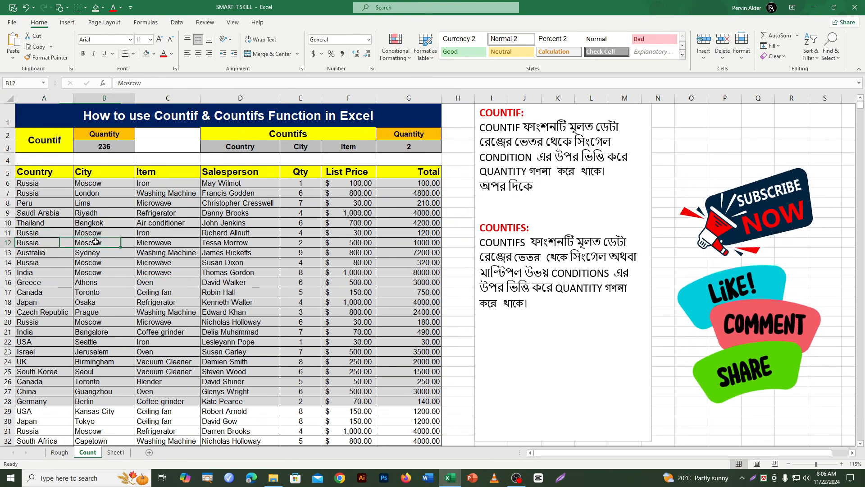
left_click(146, 244)
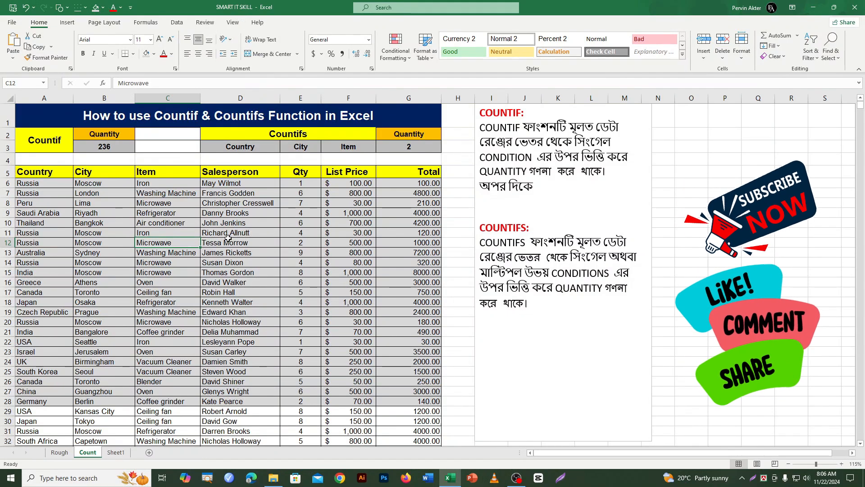
Fill Iron from C11 down into C12, and copy the country, city and item in A12:C12 down into row 13.
left_click(164, 230)
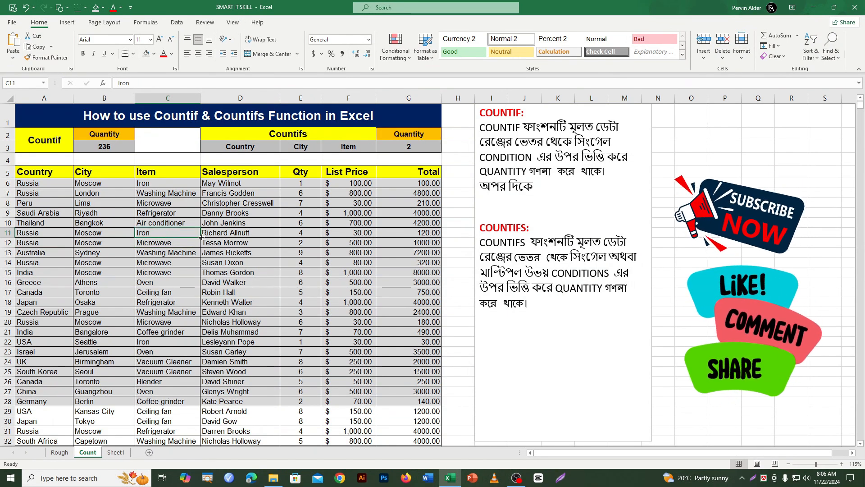
left_click_drag(201, 237, 198, 246)
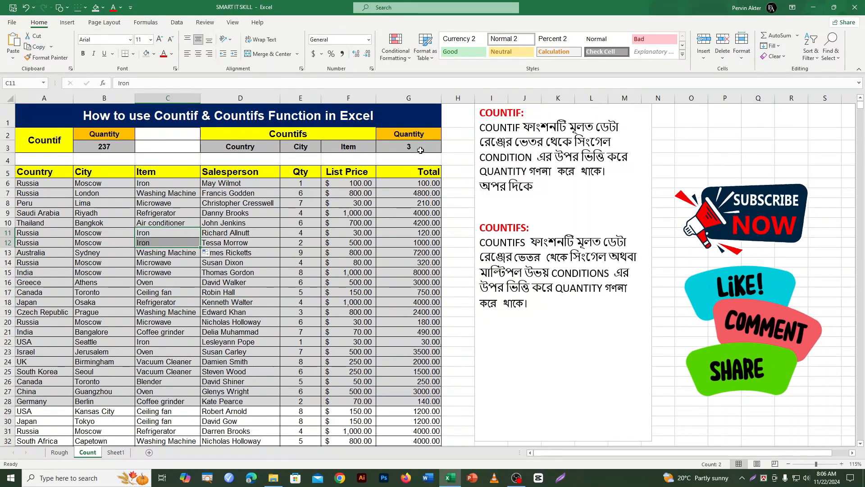
key("Return")
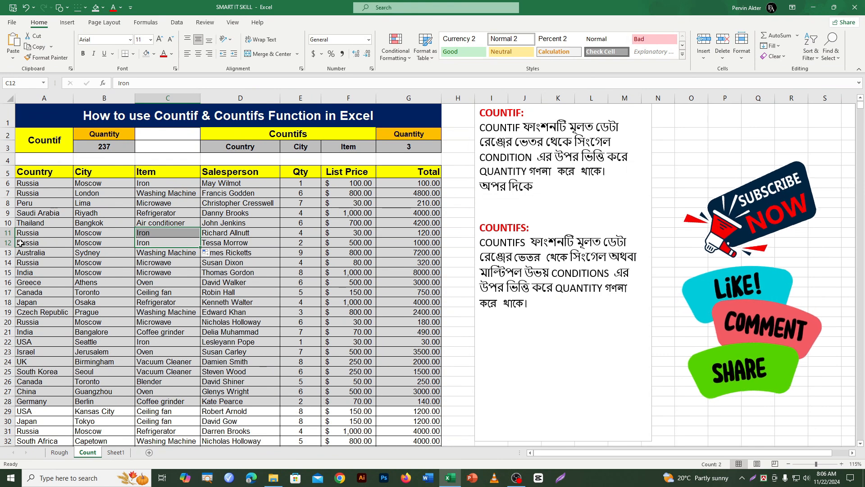
left_click_drag(21, 242, 200, 254)
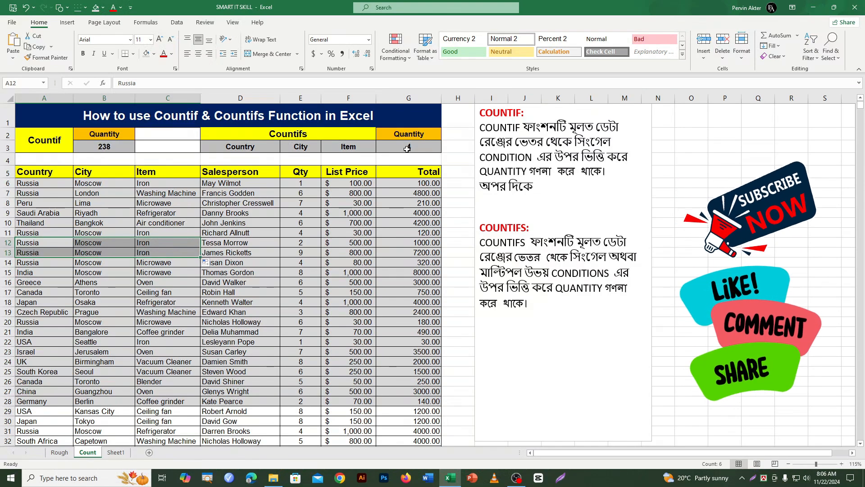
left_click(136, 302)
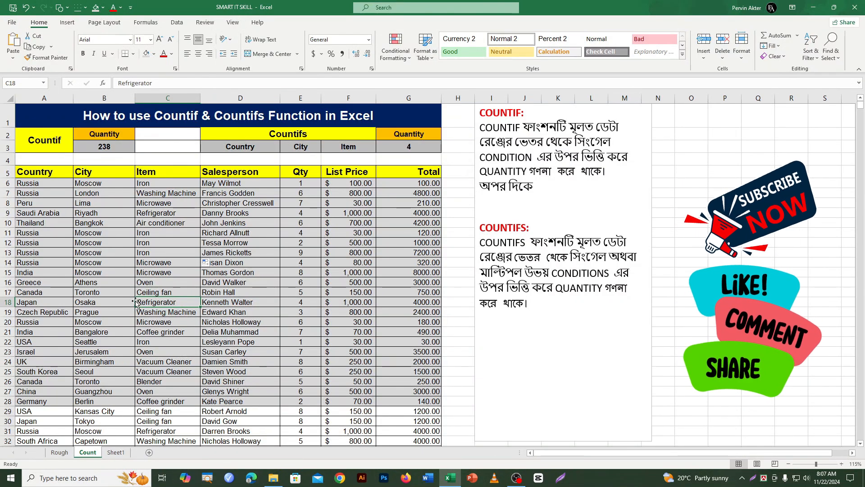
left_click(269, 262)
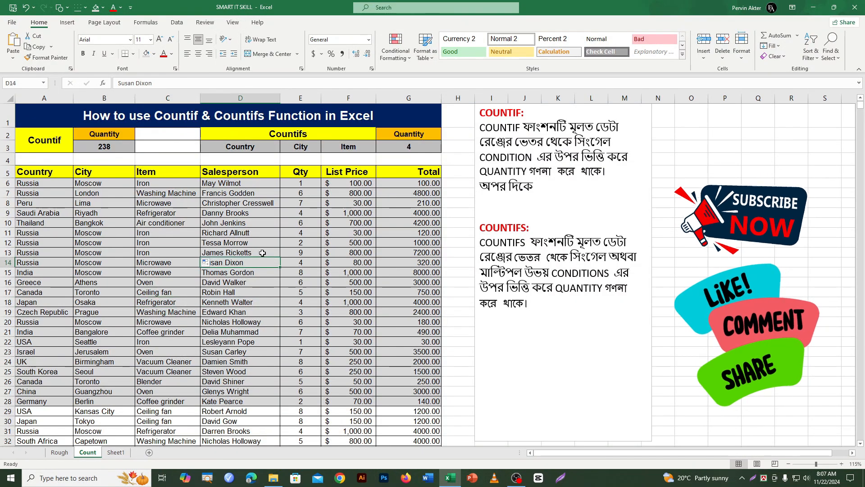
Clear the COUNTIFS formula from G3 and start a fresh COUNTIFS function in the same cell.
left_click(411, 149)
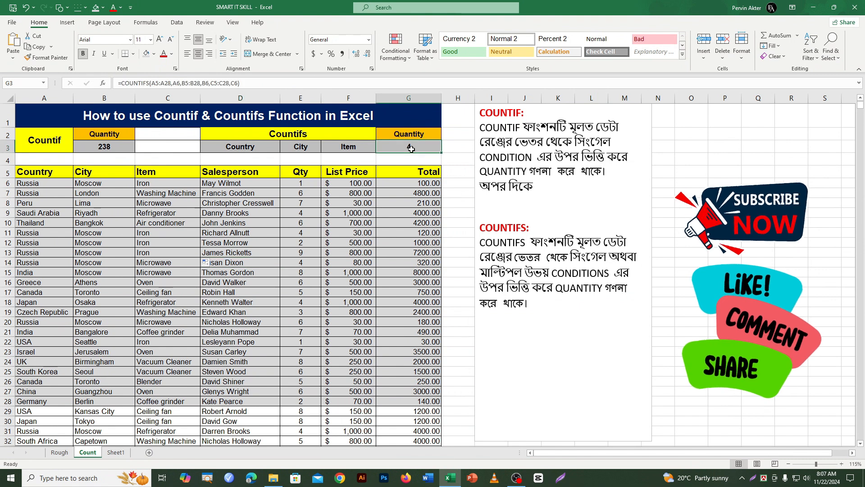
key("Delete")
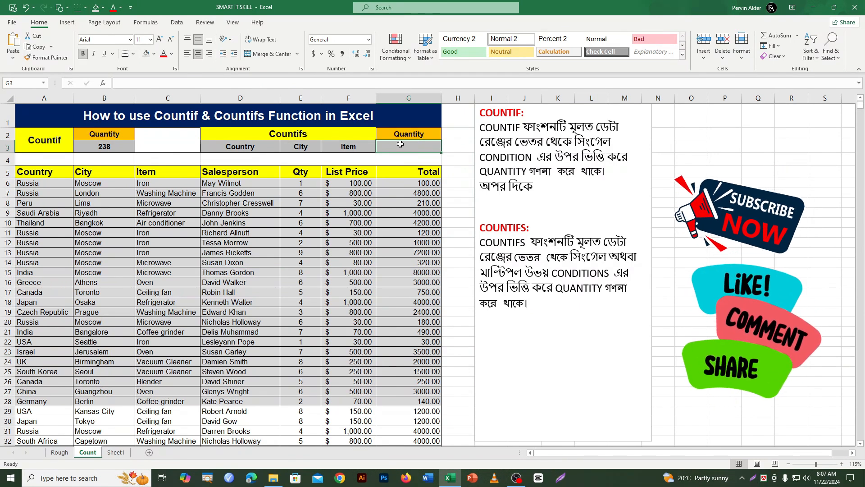
type("=")
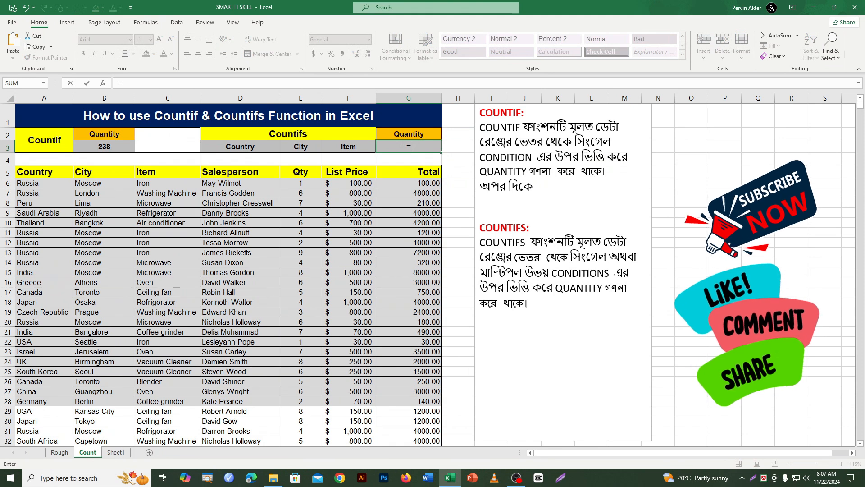
type("counti")
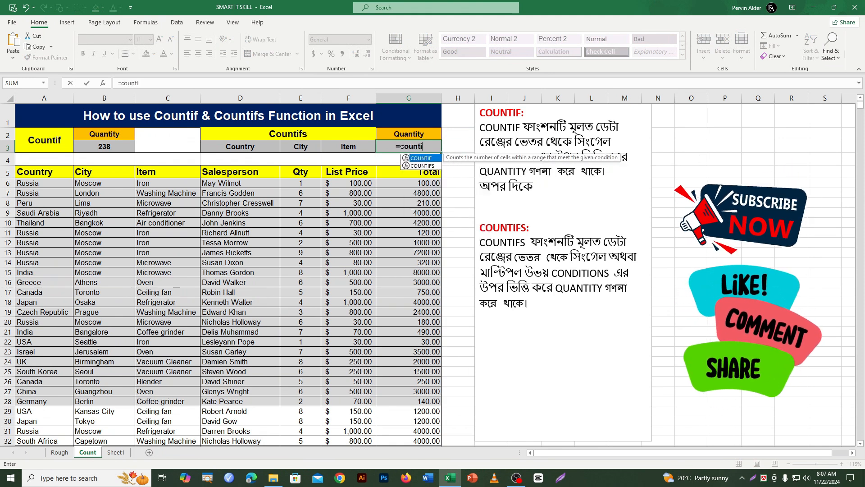
type("fs")
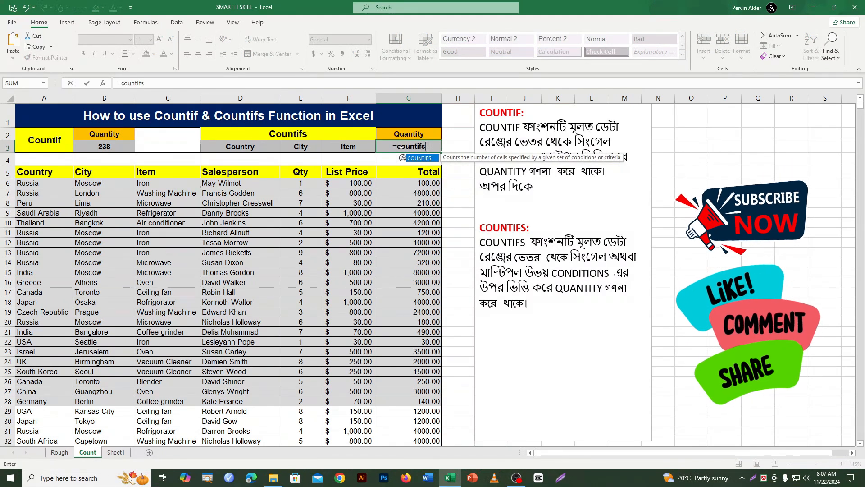
key("Tab")
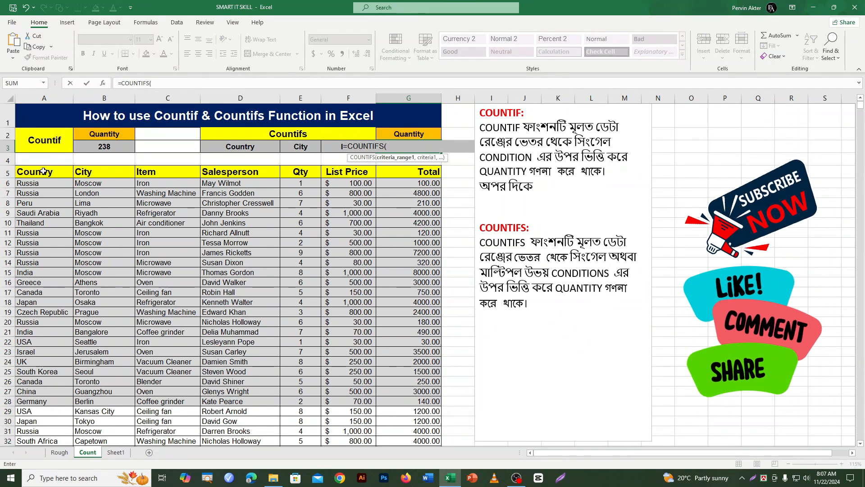
Set the first COUNTIFS condition to the full country range A5:A2337 with criterion A6.
left_click(44, 171)
key("ctrl+shift+Down")
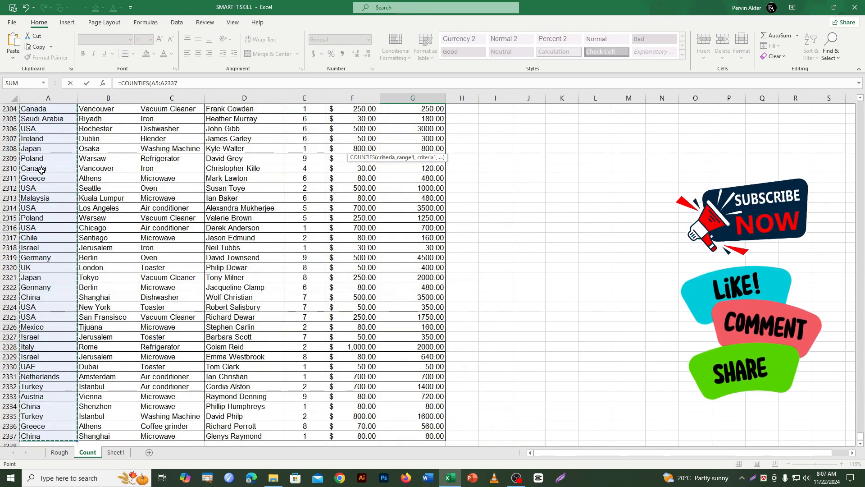
key("ctrl+BackSpace")
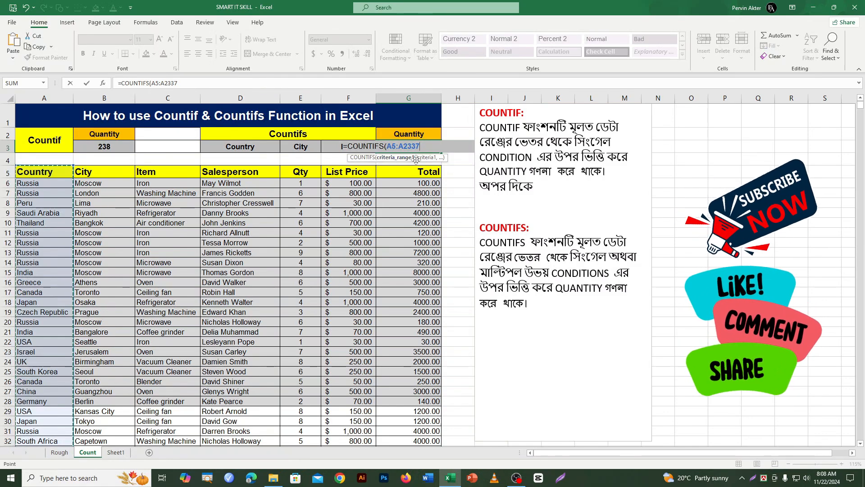
type(",")
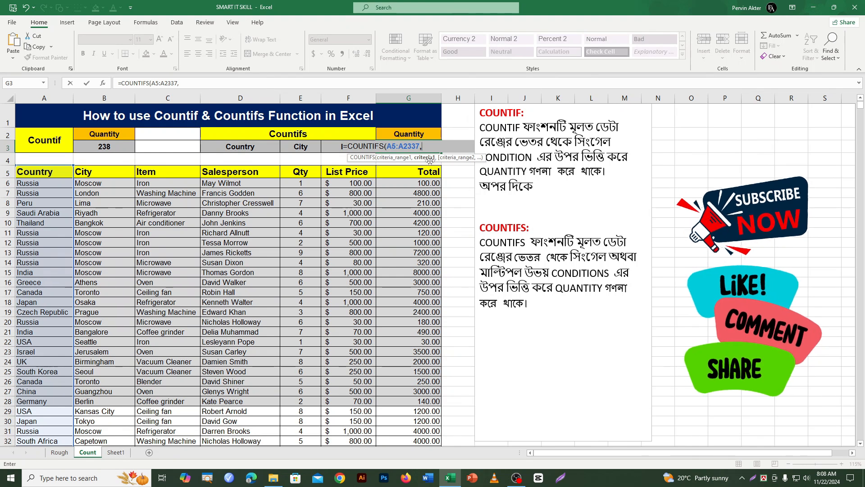
left_click(49, 185)
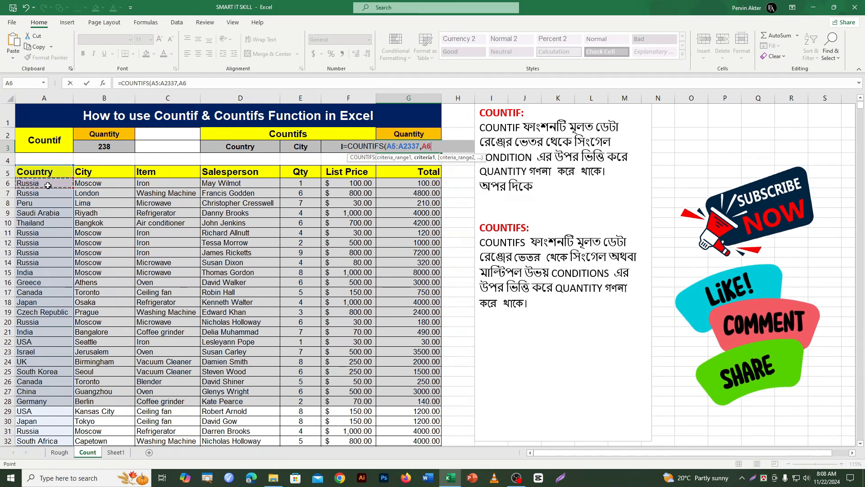
type(",")
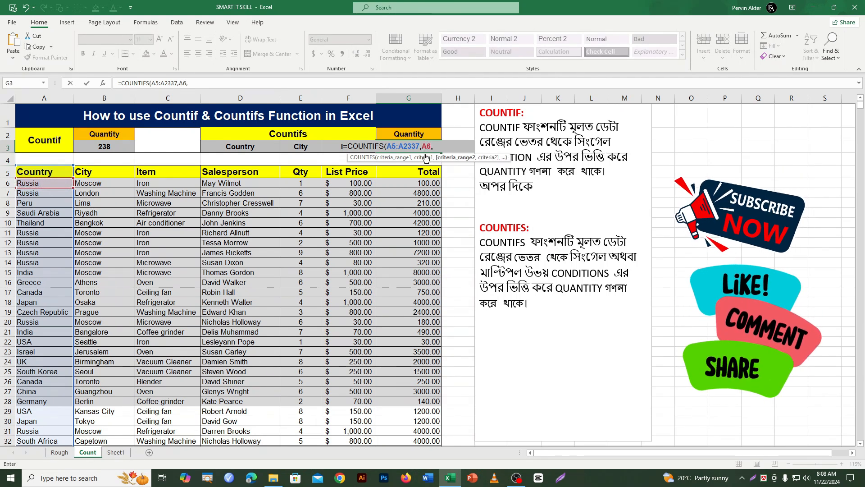
Add the second COUNTIFS condition with the full city range B5:B2337 and criterion B6.
left_click(91, 174)
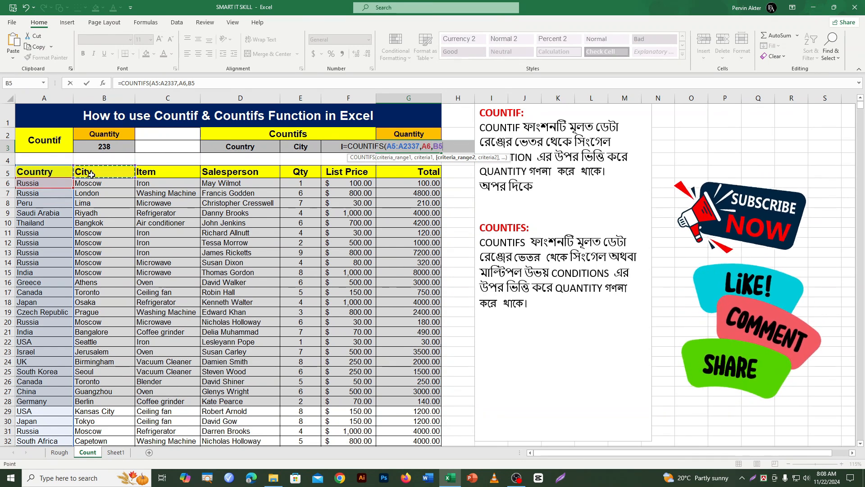
key("ctrl+shift+Down")
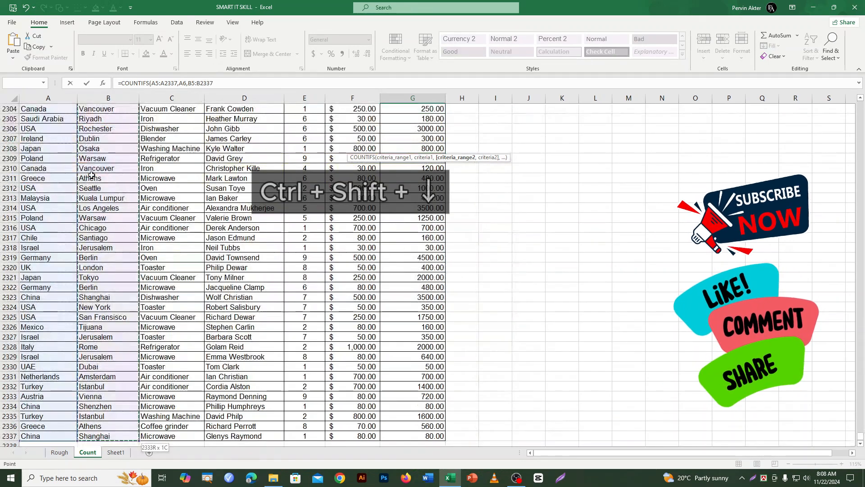
key("ctrl+BackSpace")
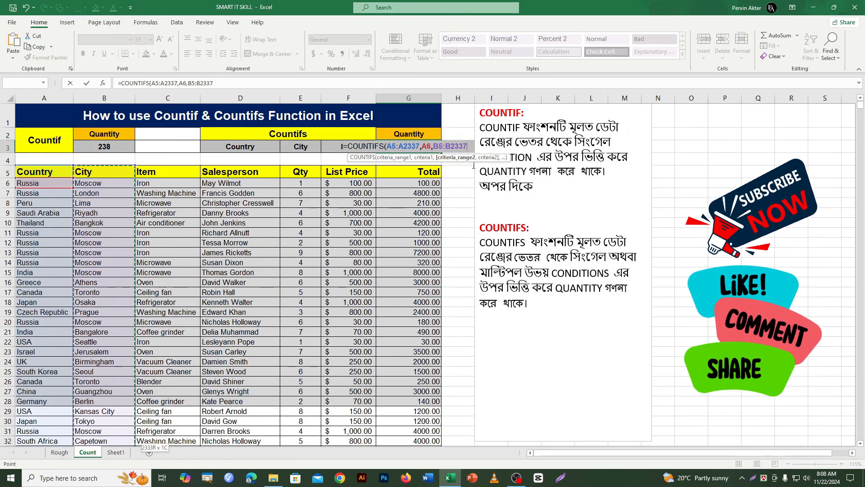
type(",")
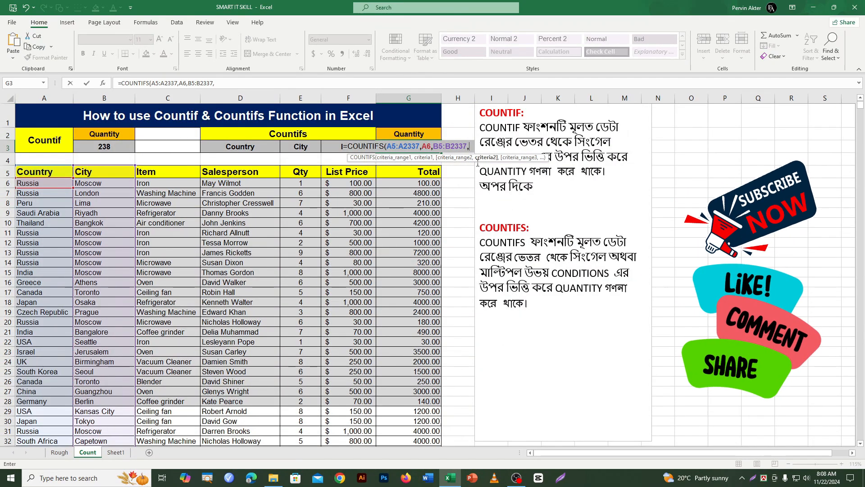
left_click(95, 183)
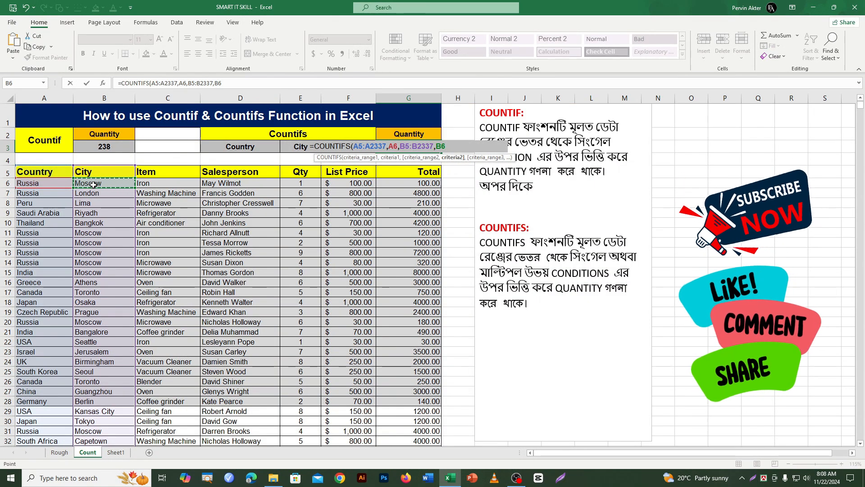
type(",")
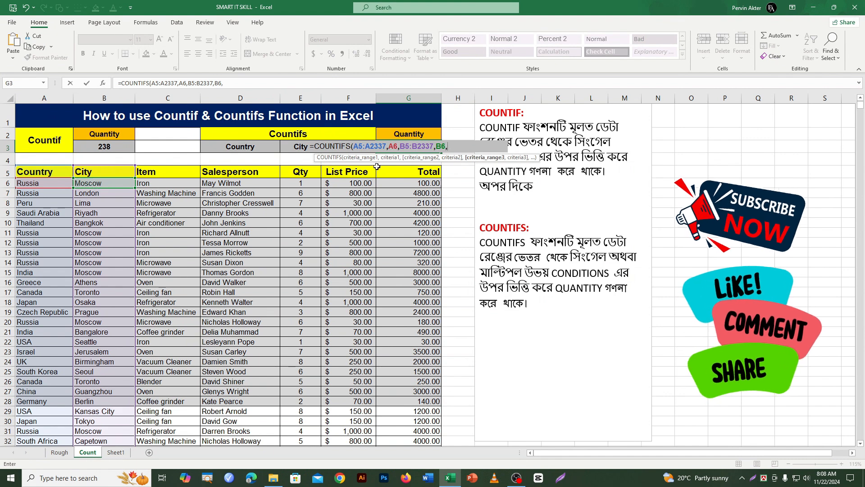
Add the third COUNTIFS condition with the full item range C5:C2337 and criterion C6, and complete the formula in G3.
left_click(154, 172)
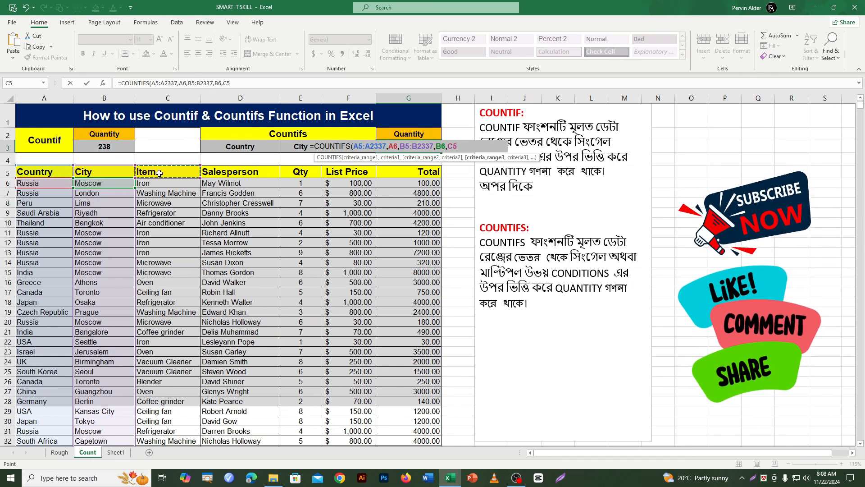
key("ctrl+shift+Down")
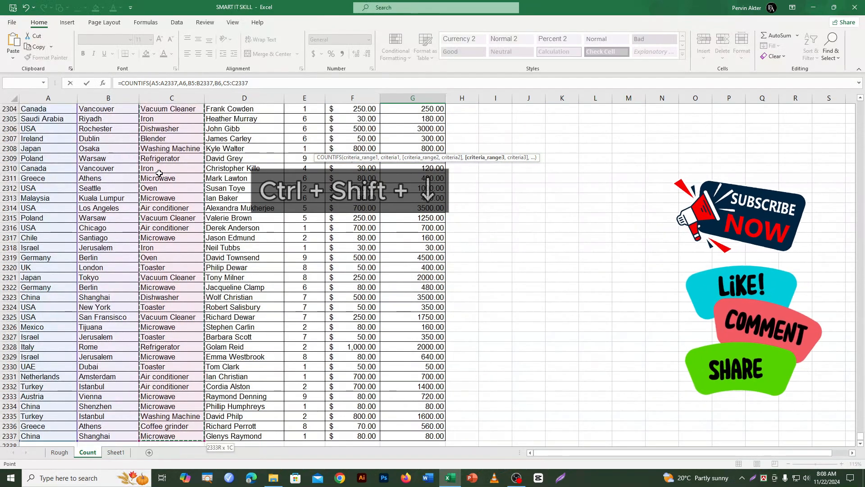
key("ctrl+BackSpace")
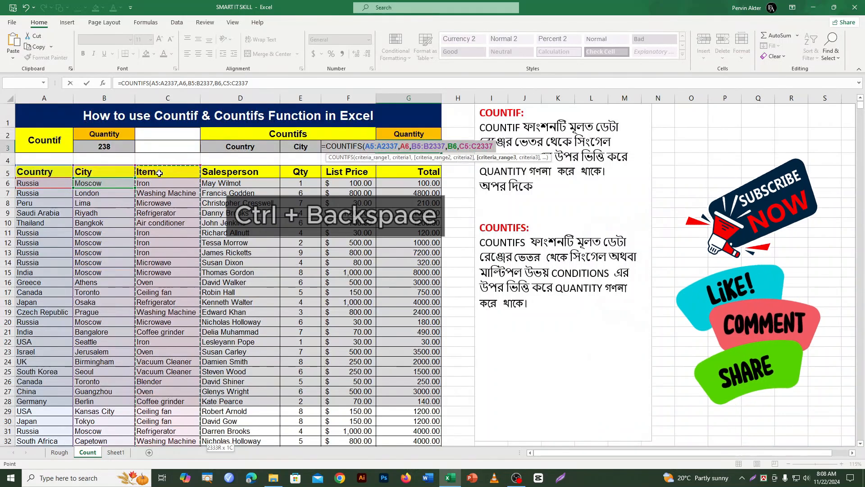
type(",")
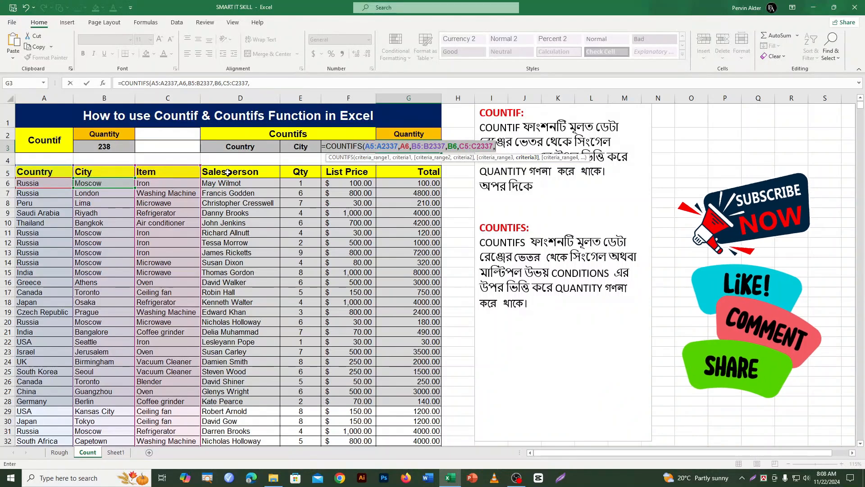
left_click(157, 188)
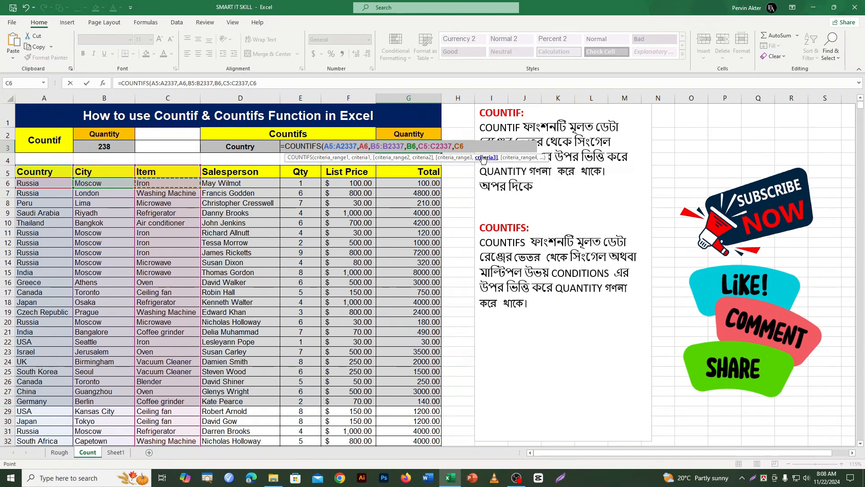
key("Return")
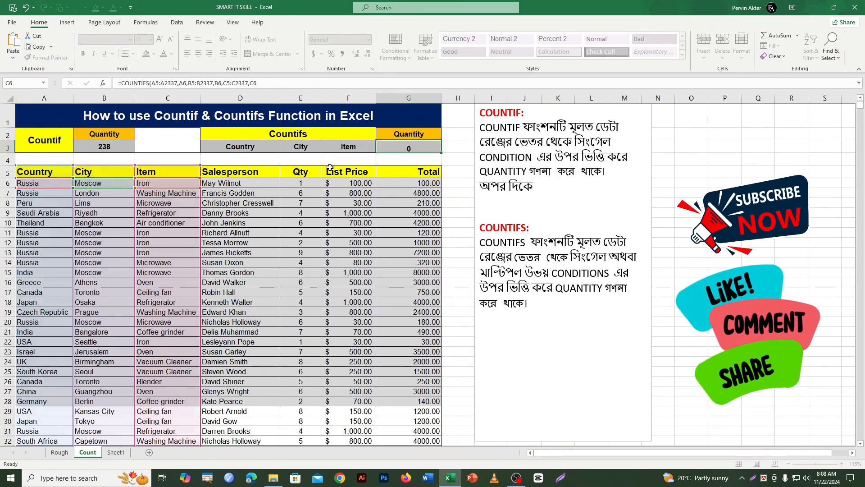
left_click(415, 149)
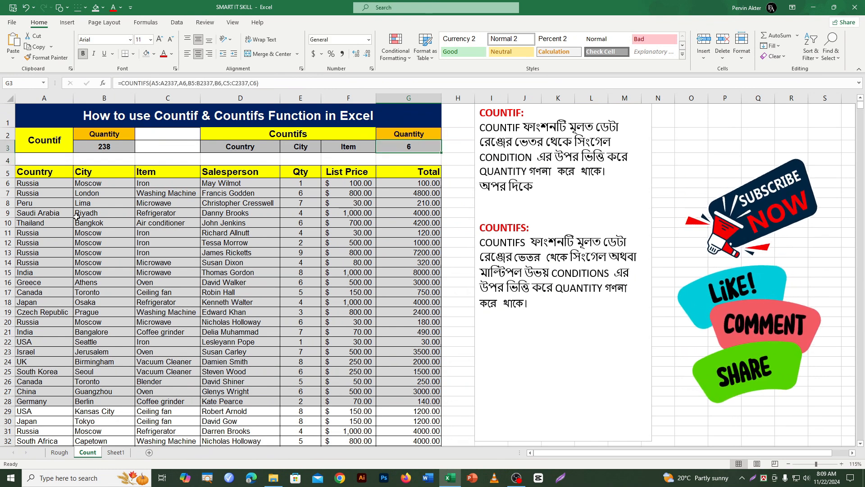
Review the country, city and item criteria in A6:C6 against the sales rows below.
left_click(40, 184)
left_click(91, 176)
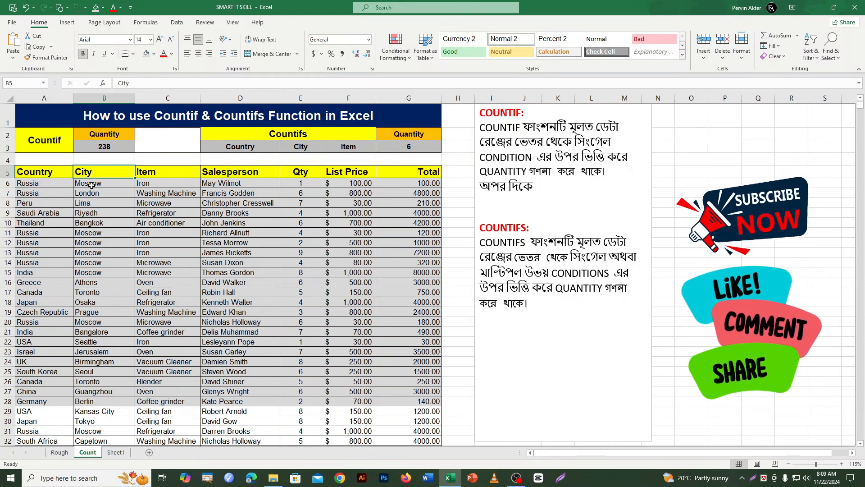
left_click(92, 184)
left_click(158, 174)
left_click(149, 185)
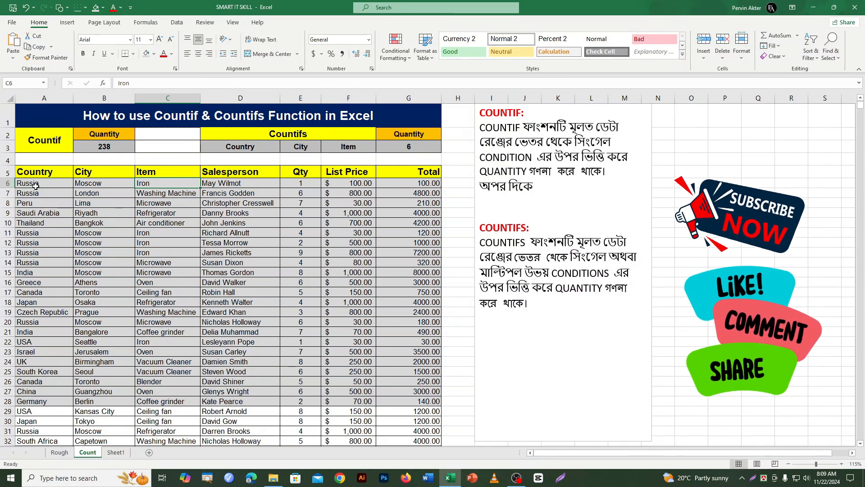
scroll(154, 297, "down", 11)
scroll(153, 307, "up", 8)
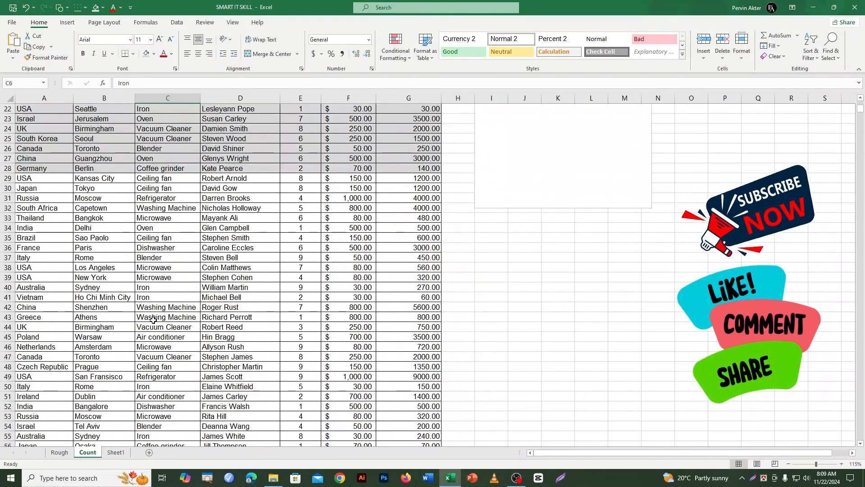
scroll(153, 320, "up", 3)
Copy the country, city and item in A13:C13 down into row 14 and check the updated COUNTIFS quantity.
left_click(173, 253)
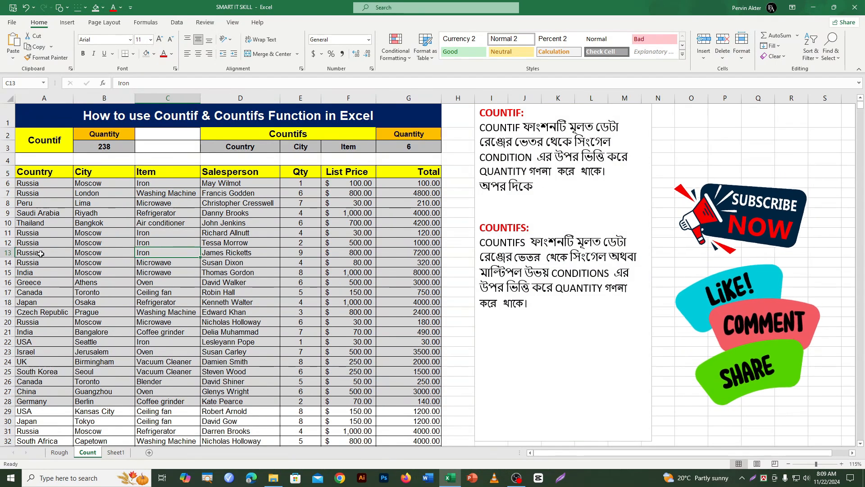
left_click_drag(41, 253, 141, 253)
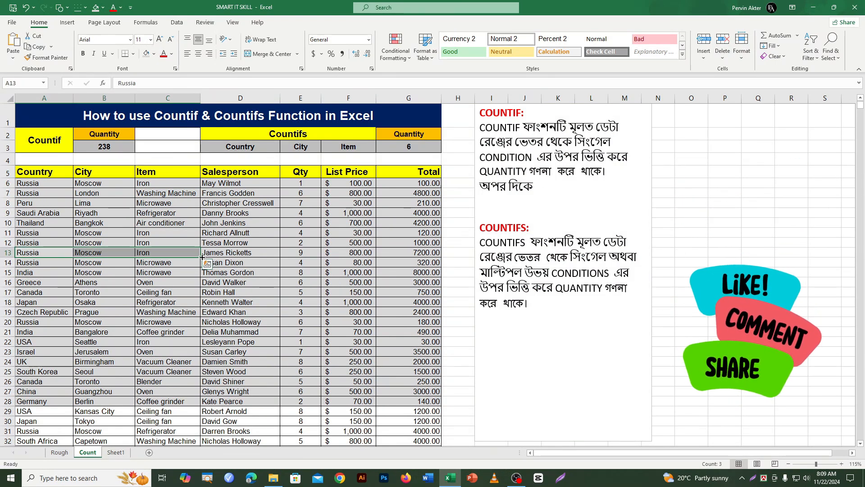
left_click_drag(200, 257, 201, 264)
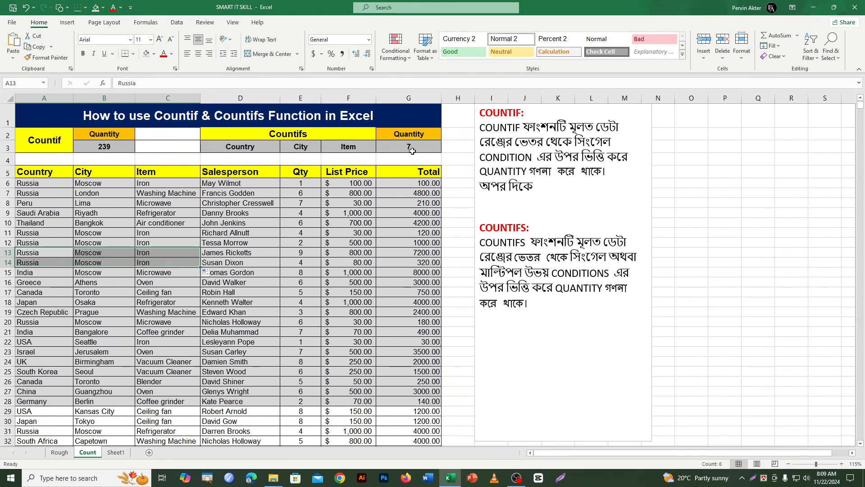
scroll(211, 303, "down", 2)
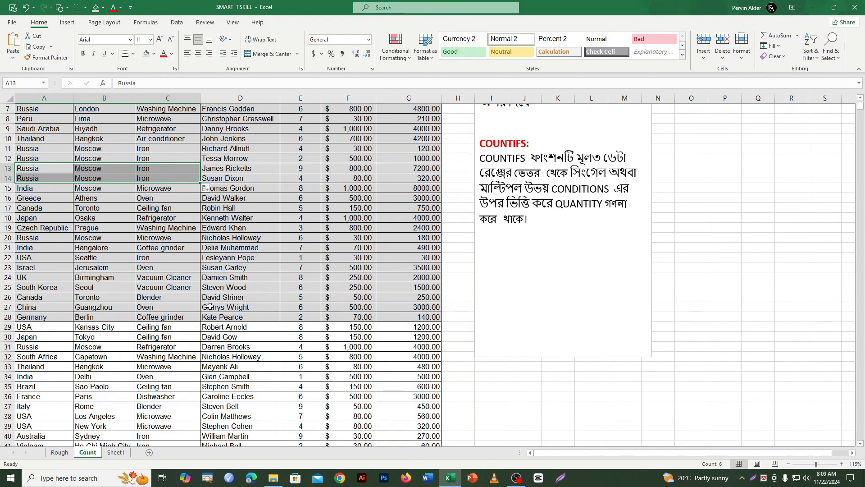
scroll(226, 307, "up", 2)
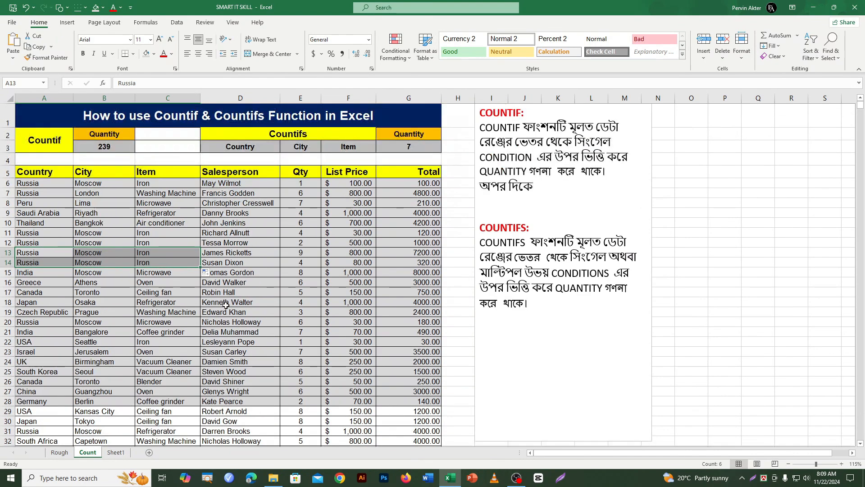
left_click(310, 280)
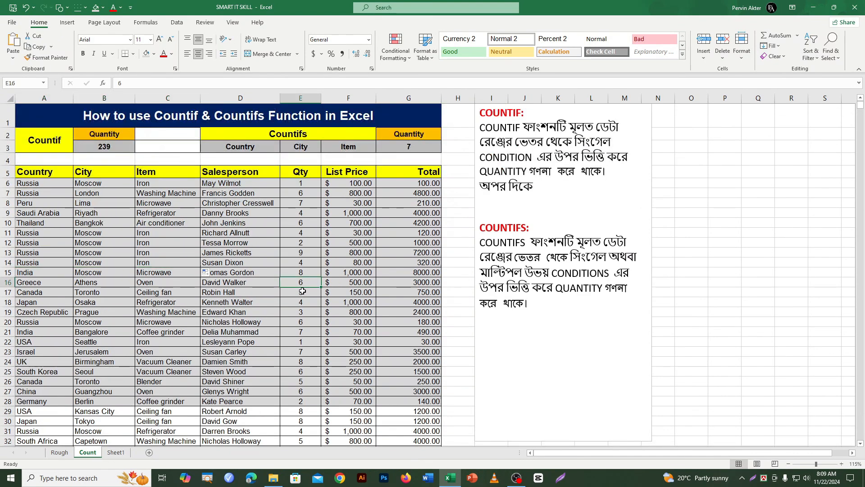